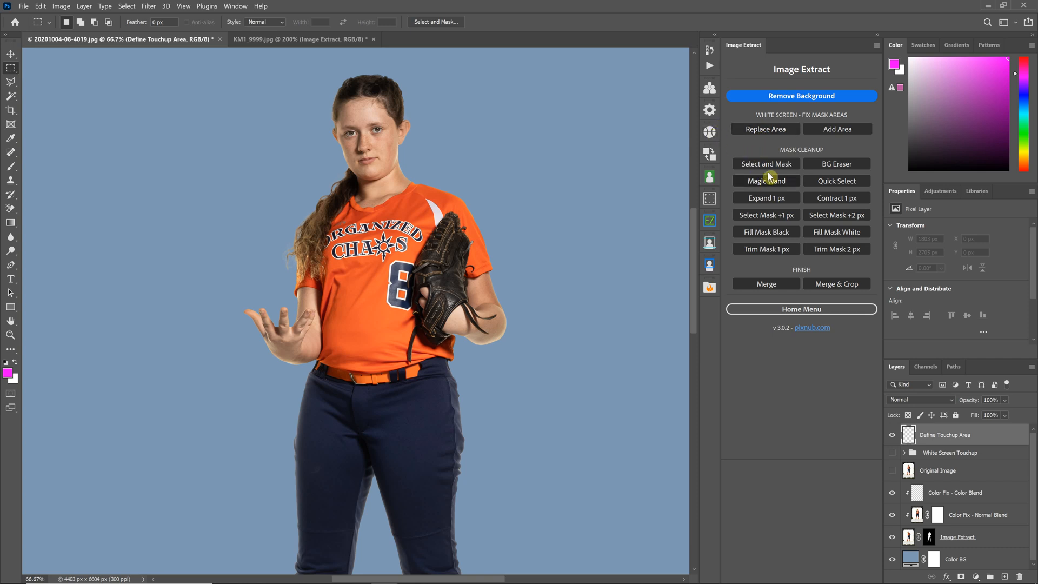
# Show the Original Image layer in the softball photo and compare it with the helmet cutout in KM1_9999.jpg.
pyautogui.click(891, 476)
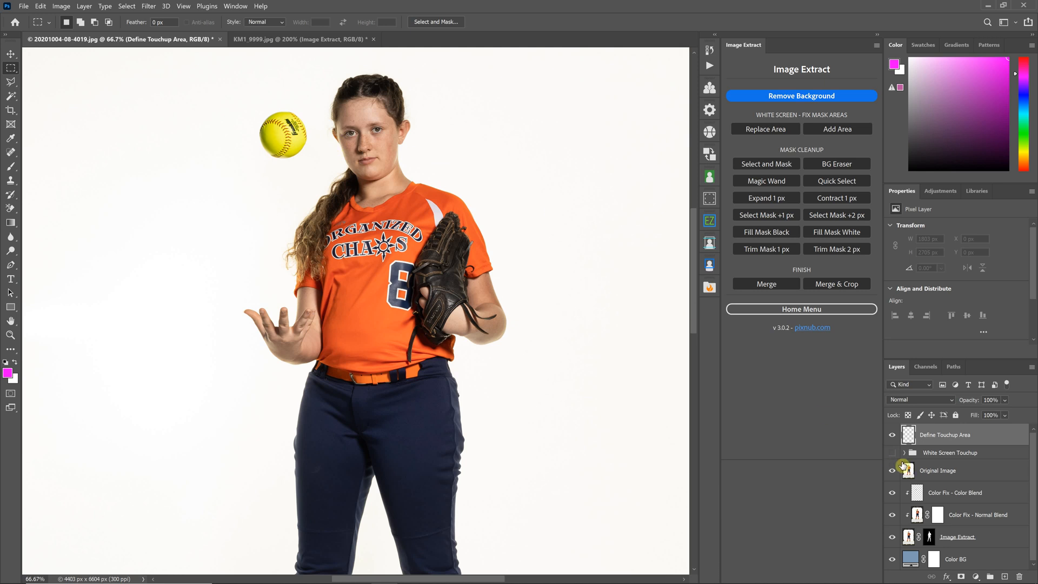
pyautogui.click(317, 39)
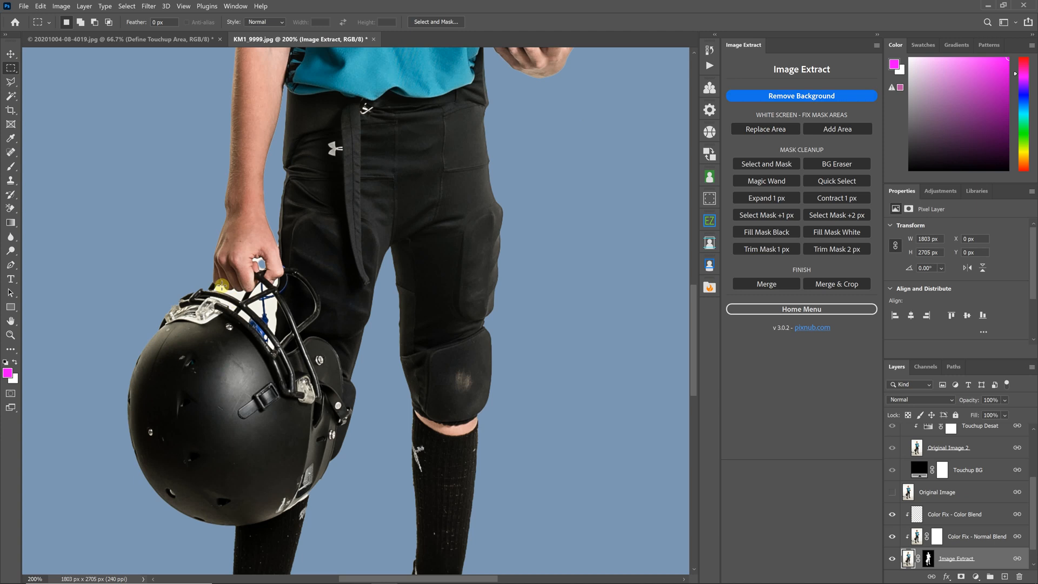
pyautogui.click(104, 41)
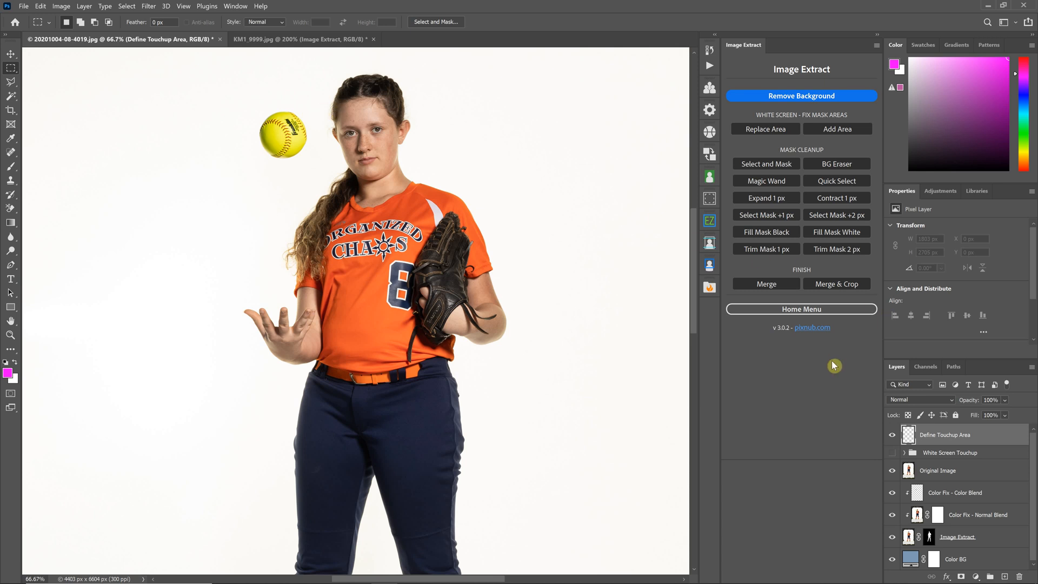
pyautogui.click(296, 39)
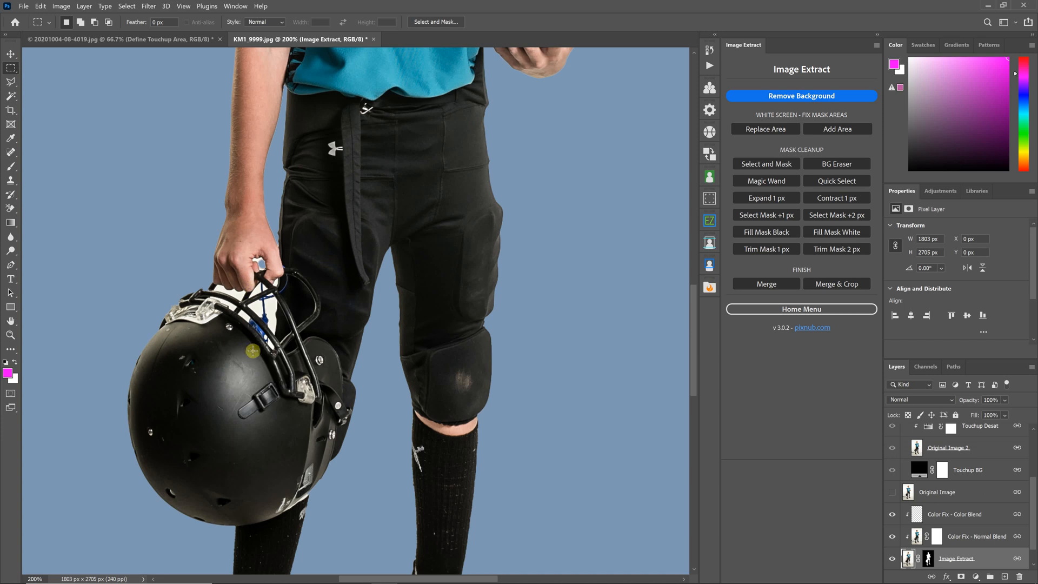
pyautogui.click(174, 40)
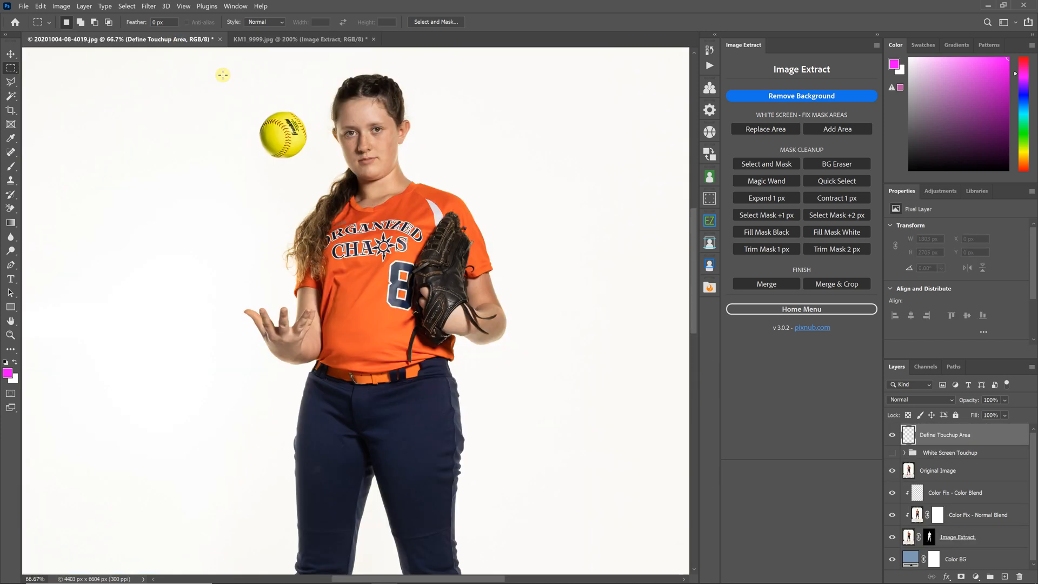
# Paint magenta over the whole softball on the Define Touchup Area layer using a 300 px brush at 100% hardness.
pyautogui.click(961, 455)
pyautogui.click(948, 438)
pyautogui.click(11, 166)
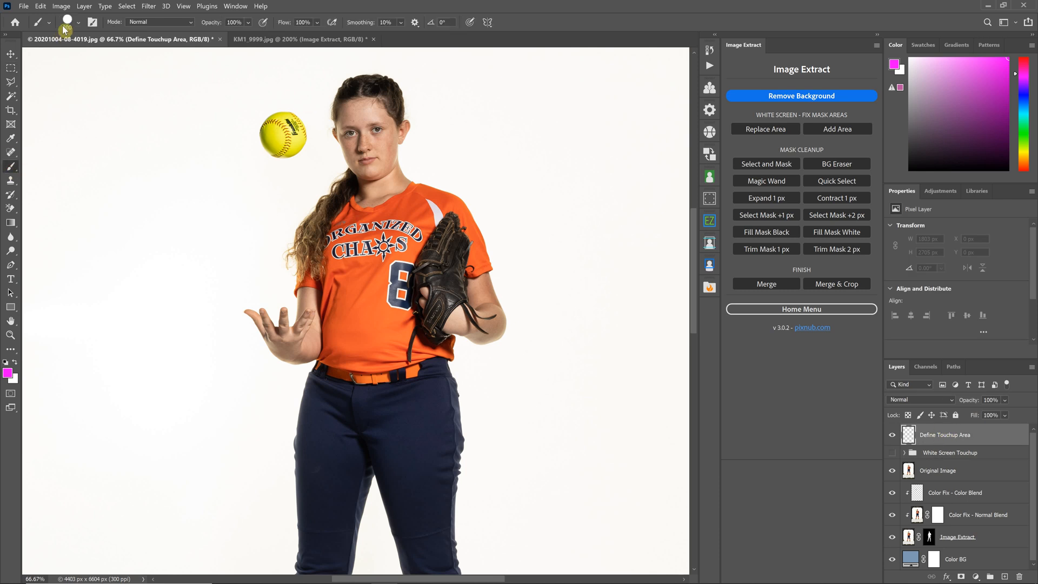
pyautogui.click(78, 23)
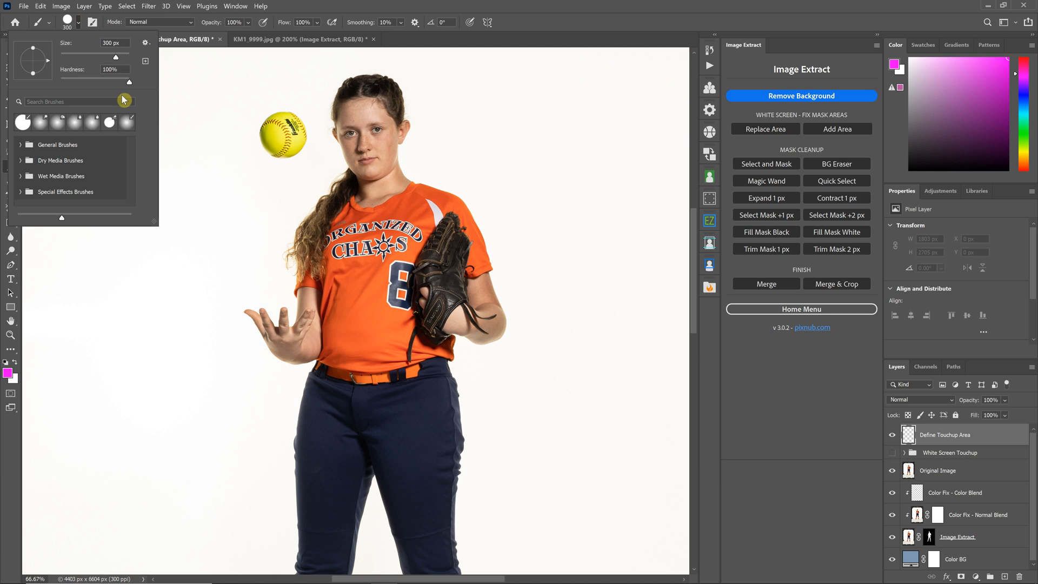
pyautogui.click(297, 8)
pyautogui.moveTo(277, 132)
pyautogui.mouseDown()
pyautogui.moveTo(290, 146)
pyautogui.moveTo(267, 147)
pyautogui.moveTo(254, 163)
pyautogui.mouseUp()
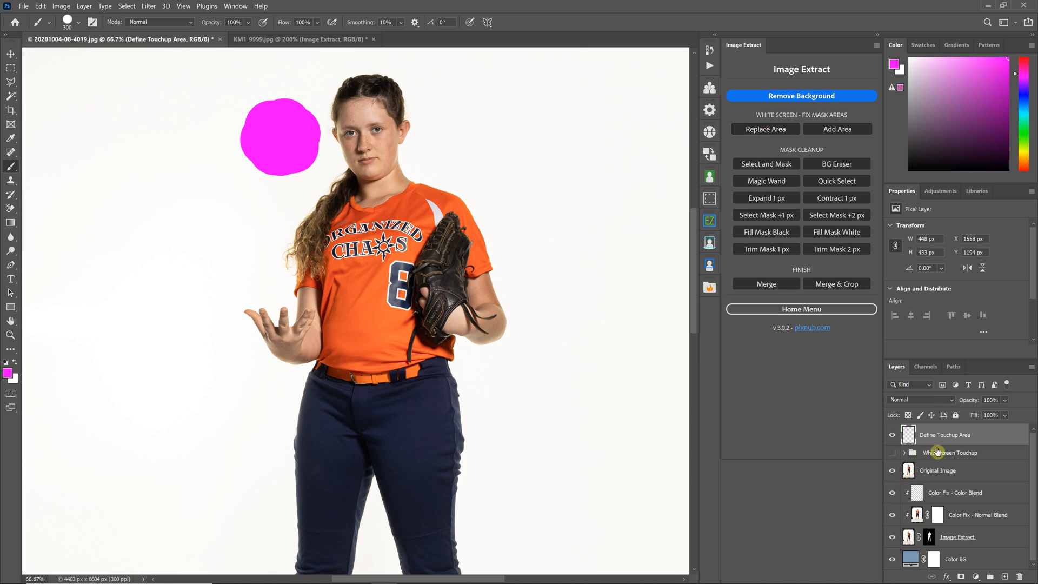
# Hide the Original Image layer and run Replace Area on the painted softball region.
pyautogui.click(892, 471)
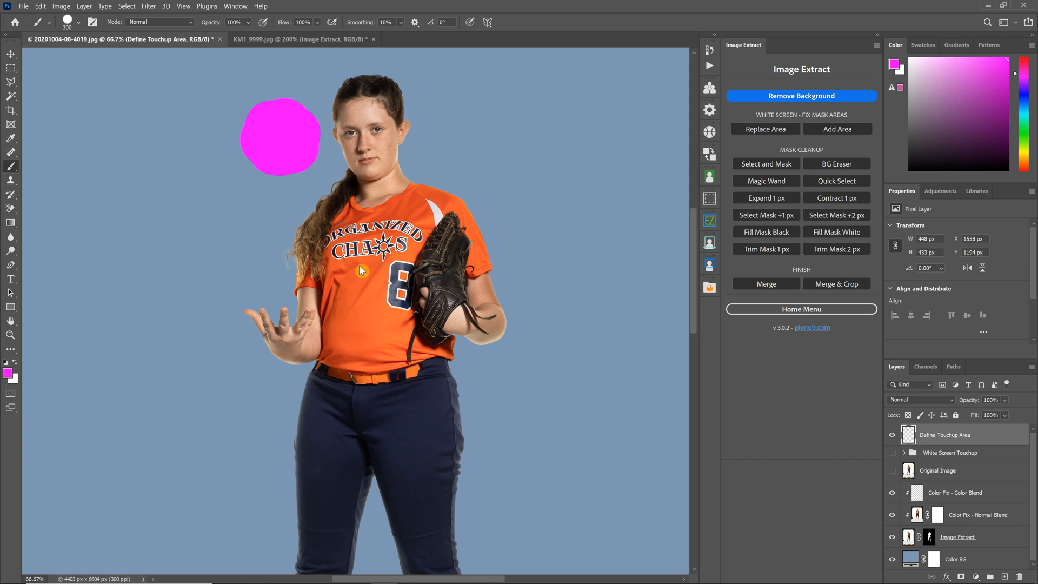
pyautogui.click(892, 470)
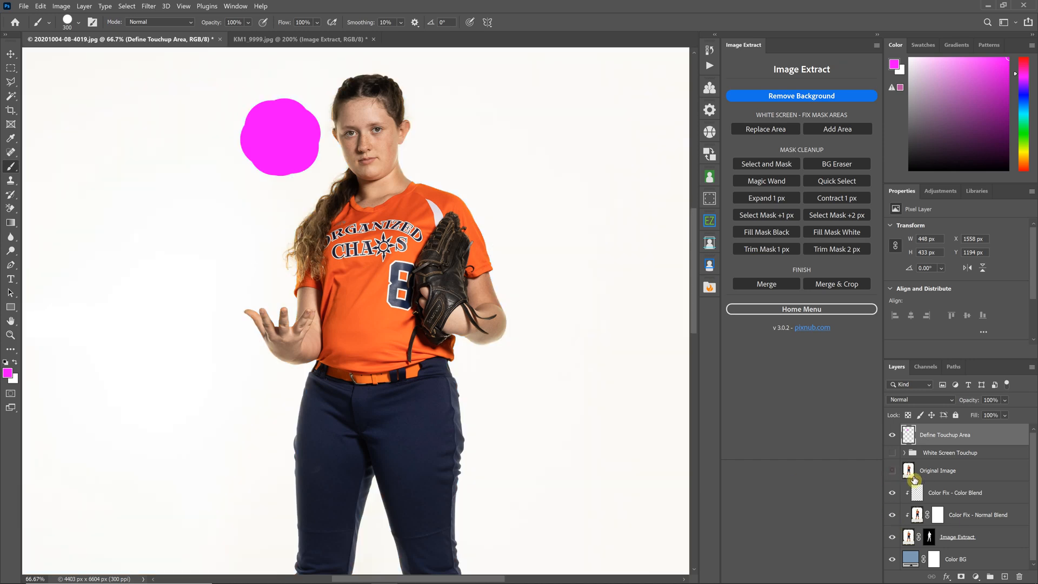
pyautogui.click(892, 473)
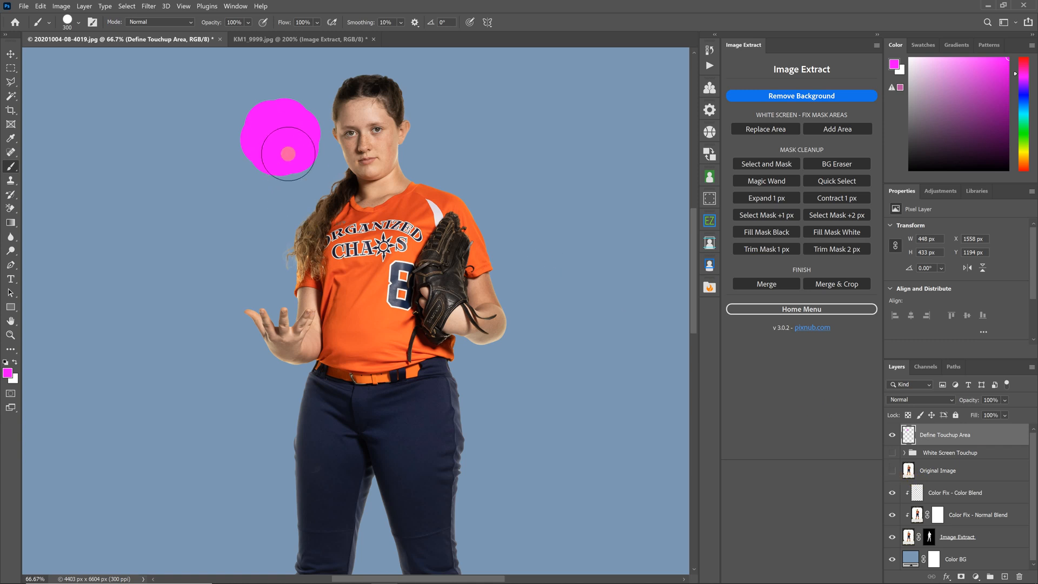
pyautogui.click(760, 131)
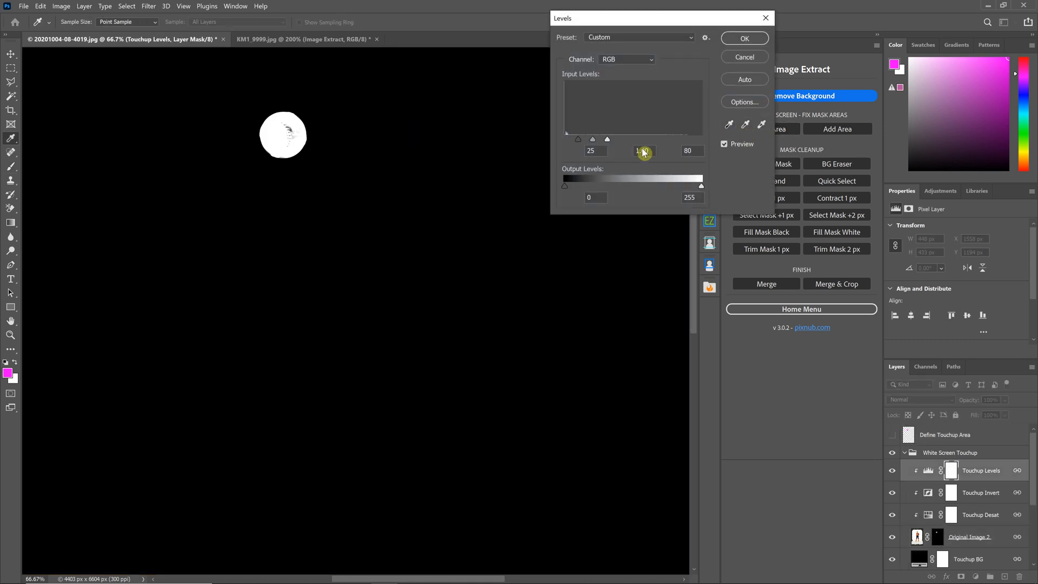
# Try input levels of 0 for black and 218 for white on the softball mask.
pyautogui.moveTo(609, 141); pyautogui.dragTo(681, 140)
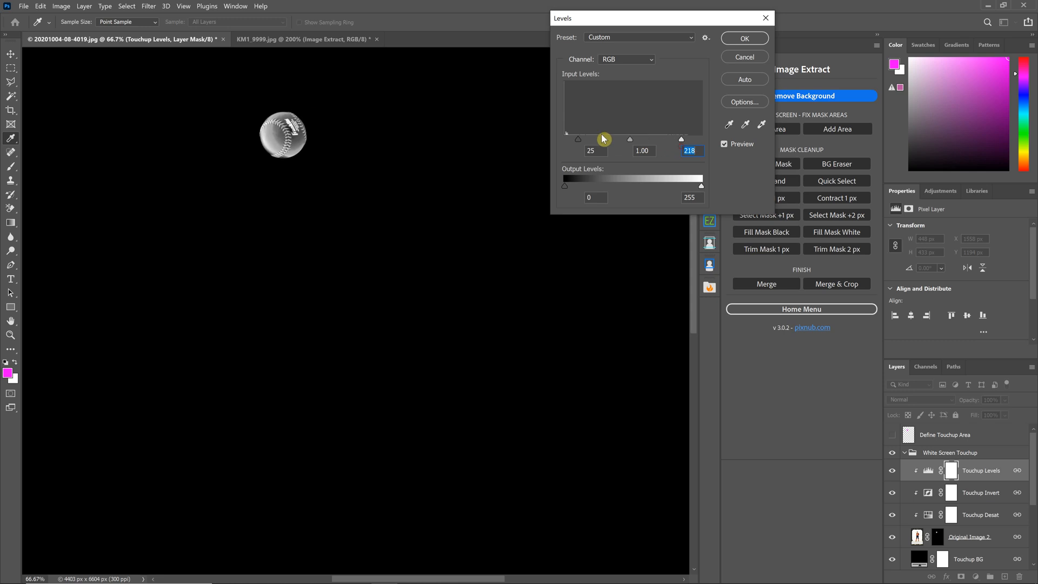
pyautogui.moveTo(579, 141)
pyautogui.mouseDown()
pyautogui.moveTo(606, 141)
pyautogui.moveTo(565, 142)
pyautogui.mouseUp()
pyautogui.moveTo(566, 142); pyautogui.dragTo(538, 140)
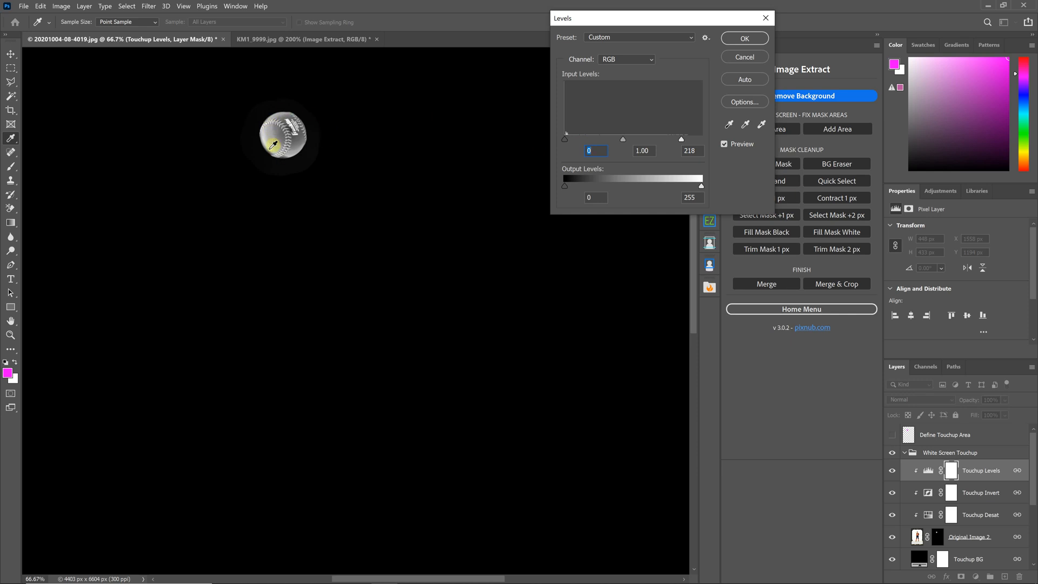
# Set the black input level to 9, testing white input levels of 38 and 169 on the softball mask.
pyautogui.moveTo(681, 139); pyautogui.dragTo(585, 141)
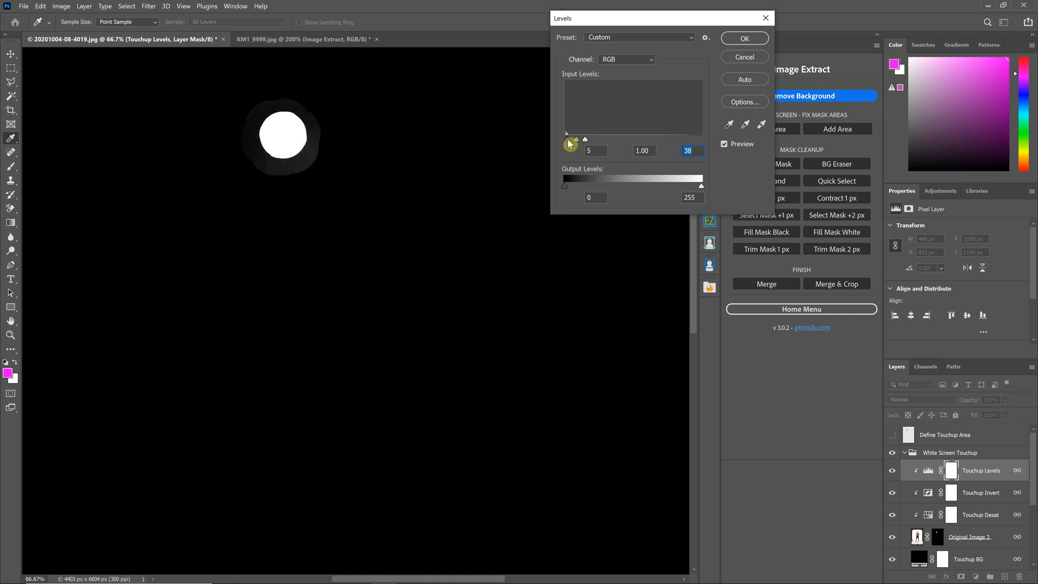
pyautogui.moveTo(565, 140); pyautogui.dragTo(569, 141)
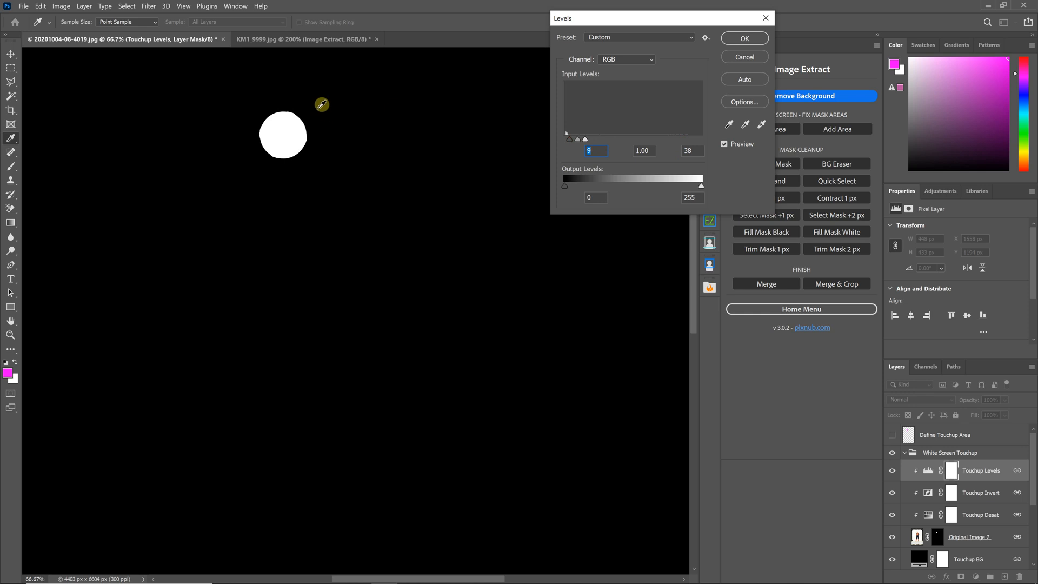
pyautogui.moveTo(587, 140)
pyautogui.mouseDown()
pyautogui.moveTo(685, 143)
pyautogui.moveTo(585, 143)
pyautogui.mouseUp()
pyautogui.moveTo(584, 136); pyautogui.dragTo(655, 138)
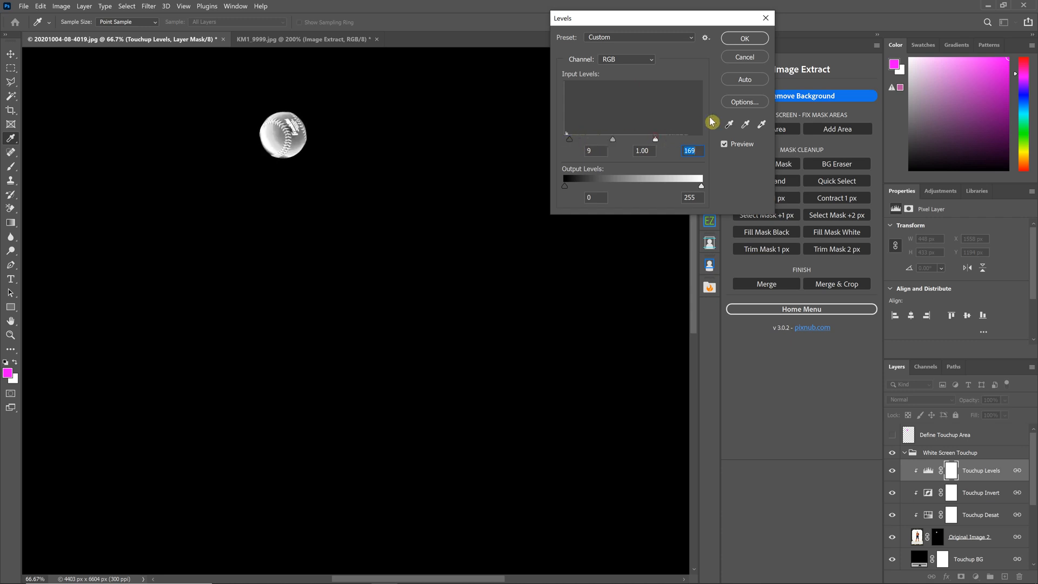
# Move the Levels dialog clear of the softball and test a white input level of 11 on its edge.
pyautogui.hotkey('ctrl', '+')
pyautogui.hotkey('ctrl', '+')
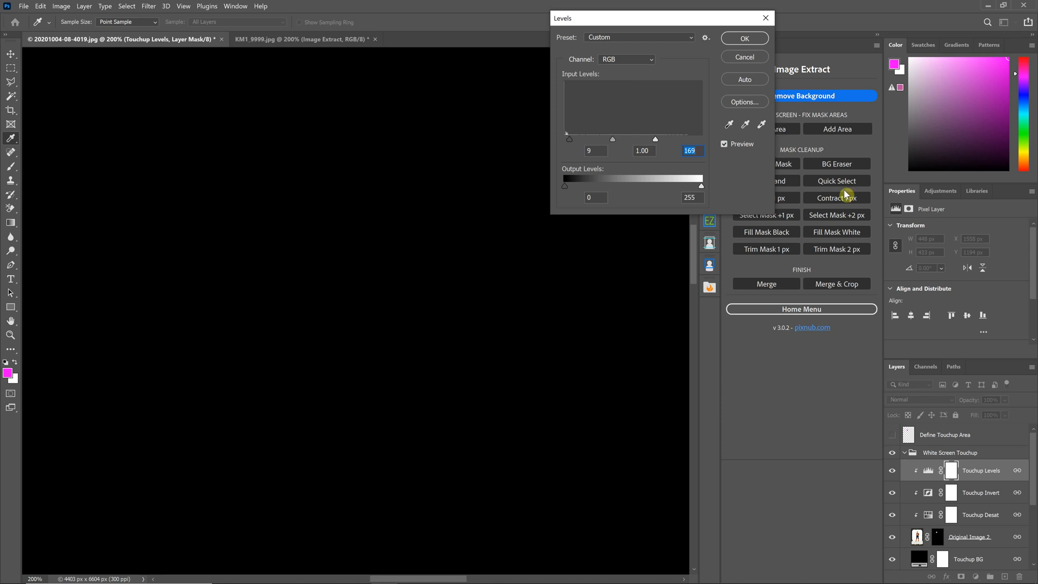
pyautogui.moveTo(692, 261); pyautogui.dragTo(692, 214)
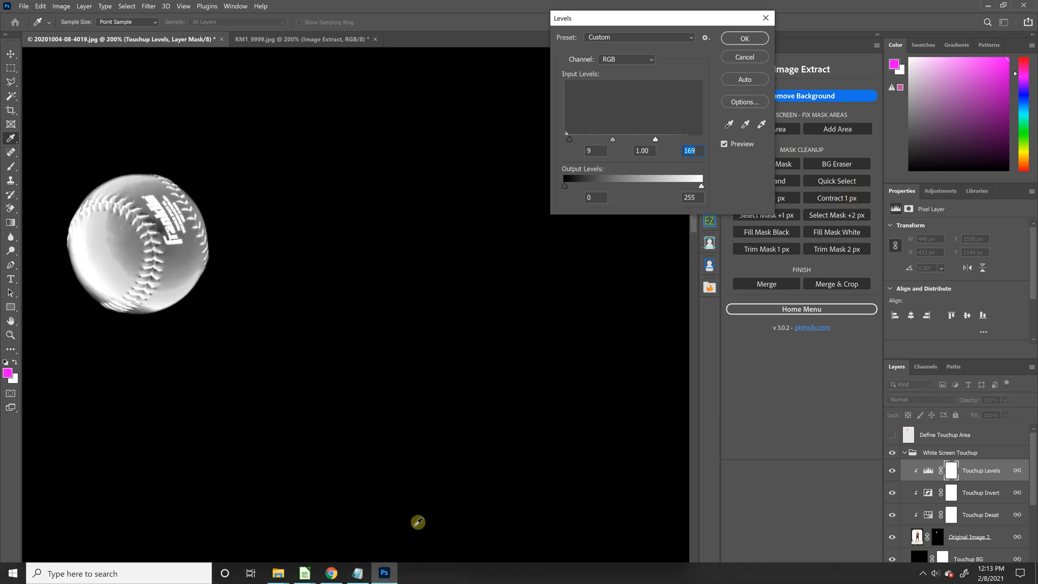
pyautogui.moveTo(410, 579); pyautogui.dragTo(380, 579)
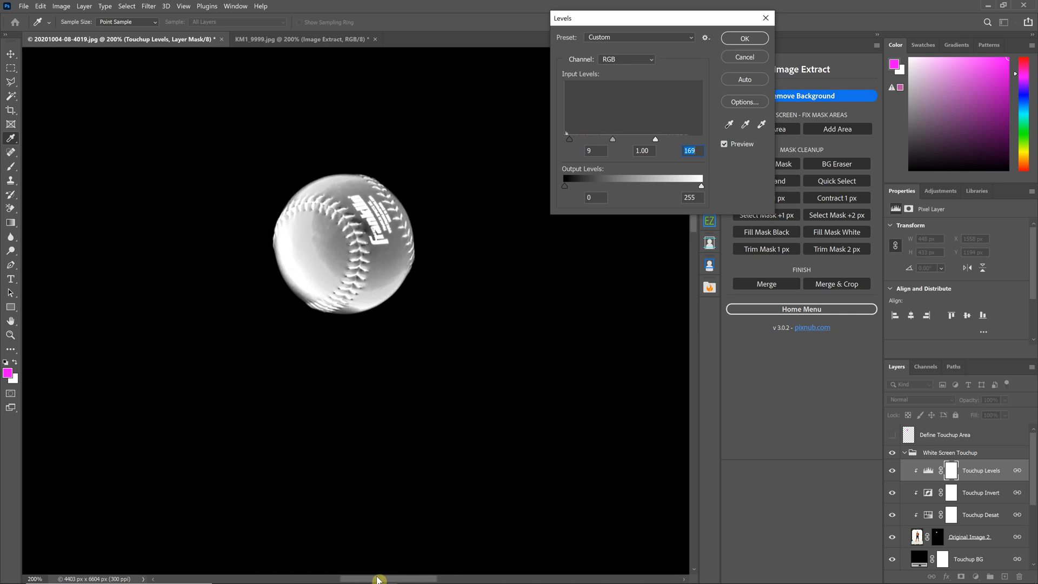
pyautogui.hotkey('ctrl', '+')
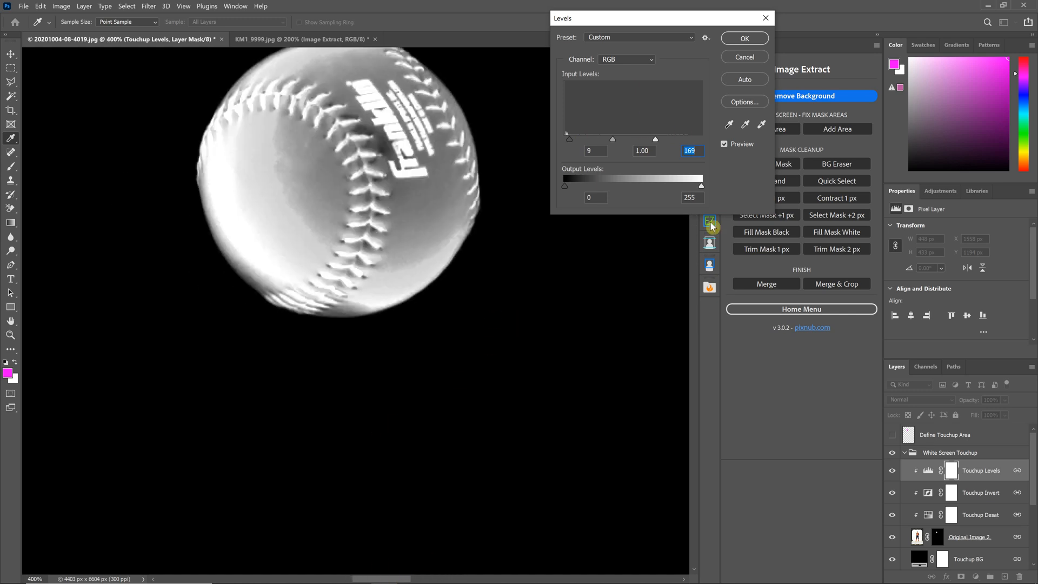
pyautogui.moveTo(670, 18); pyautogui.dragTo(824, 62)
pyautogui.moveTo(694, 191); pyautogui.dragTo(693, 187)
pyautogui.moveTo(807, 183); pyautogui.dragTo(725, 188)
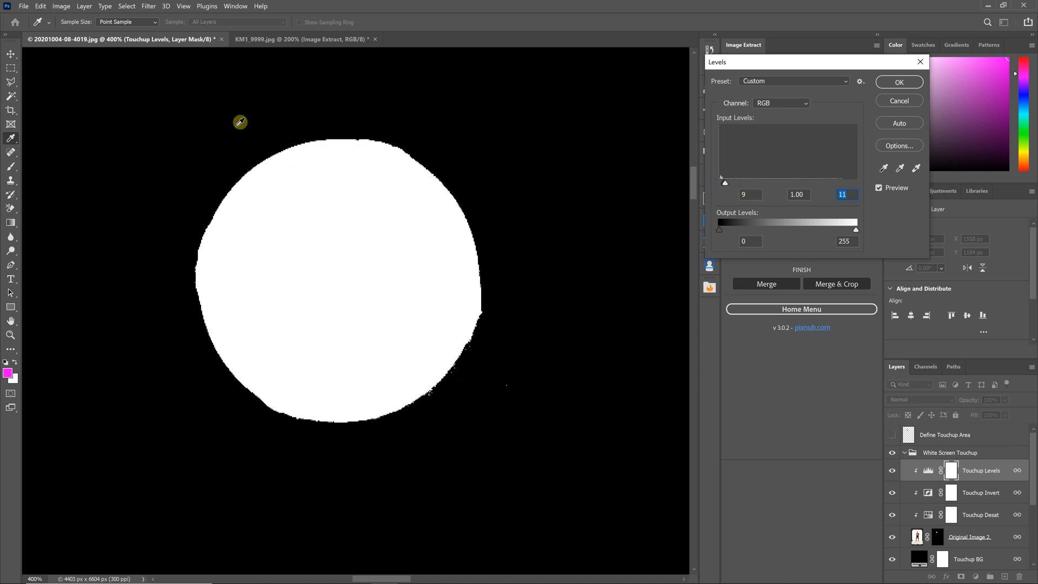
# Set the white input level to 34 and apply the Levels adjustment to the softball mask.
pyautogui.moveTo(727, 187); pyautogui.dragTo(746, 188)
pyautogui.moveTo(759, 192); pyautogui.dragTo(745, 193)
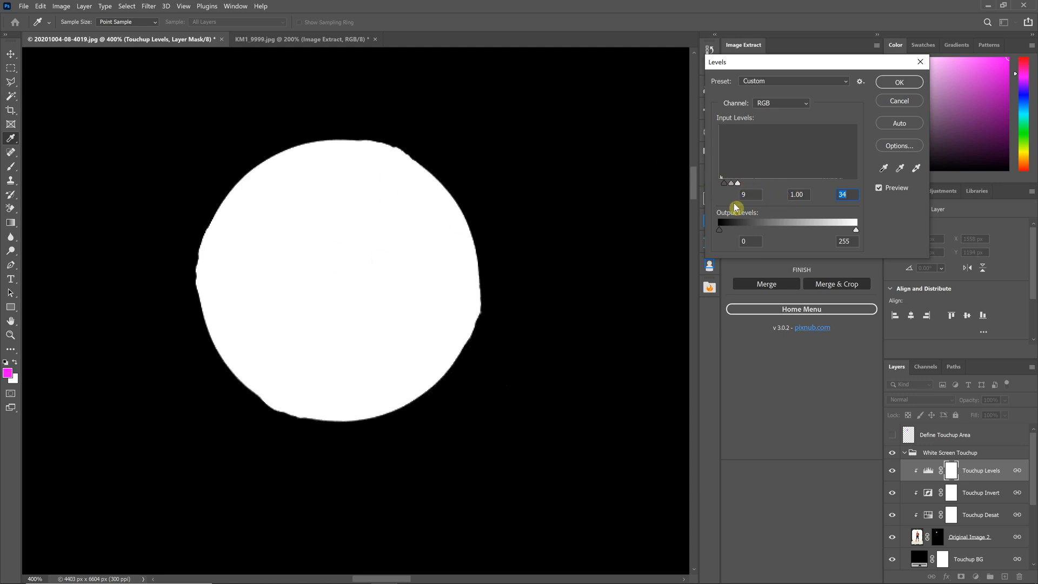
pyautogui.click(897, 81)
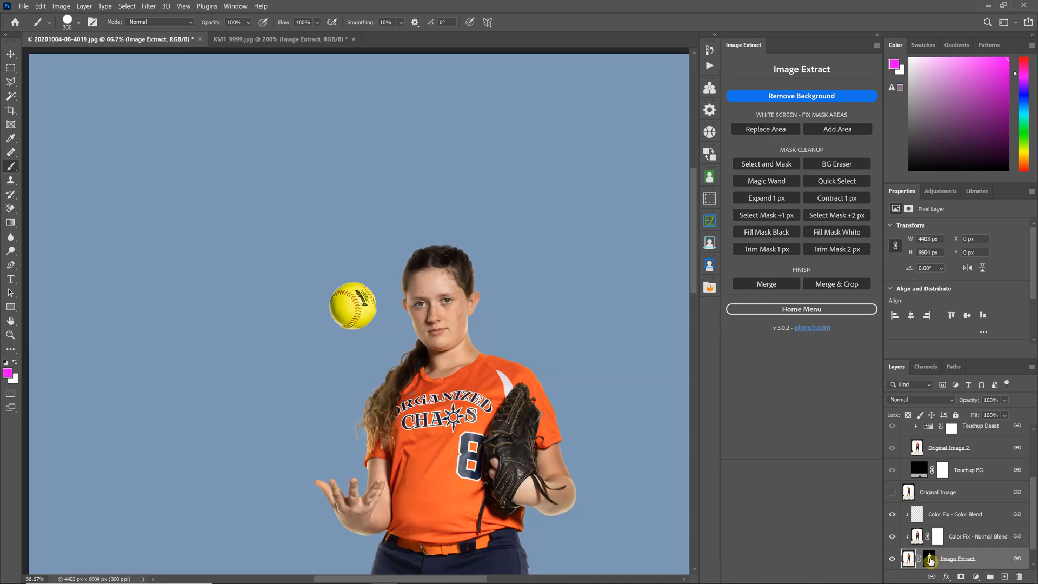
# Inspect the Image Extract layer's mask on its own and return to the normal image view.
pyautogui.keyDown('alt'); pyautogui.click(929, 560); pyautogui.keyUp('alt')
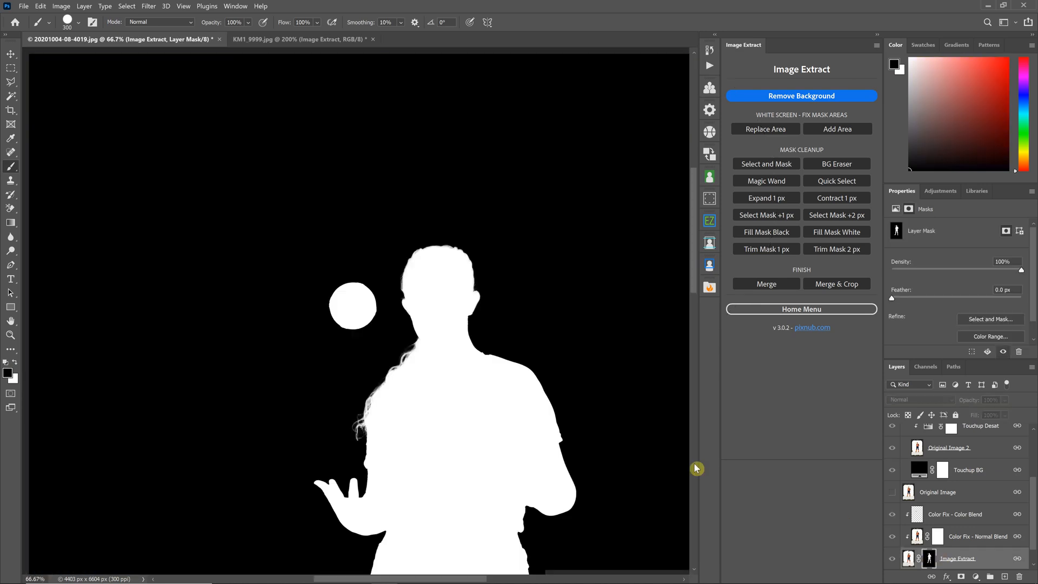
pyautogui.click(908, 559)
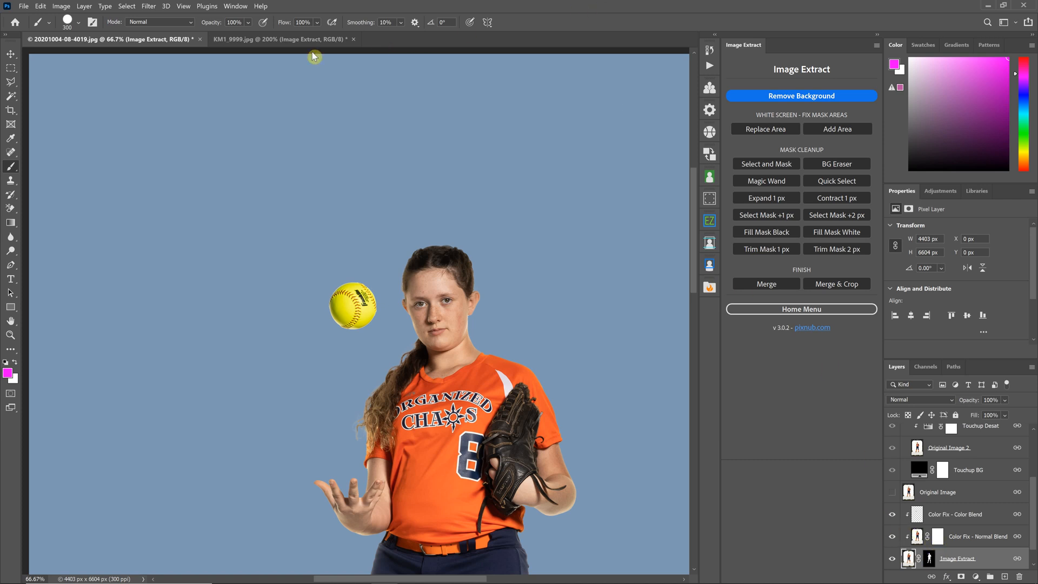
# Switch to KM1_9999.jpg, then make its White Screen Touchup group visible and expanded.
pyautogui.click(265, 44)
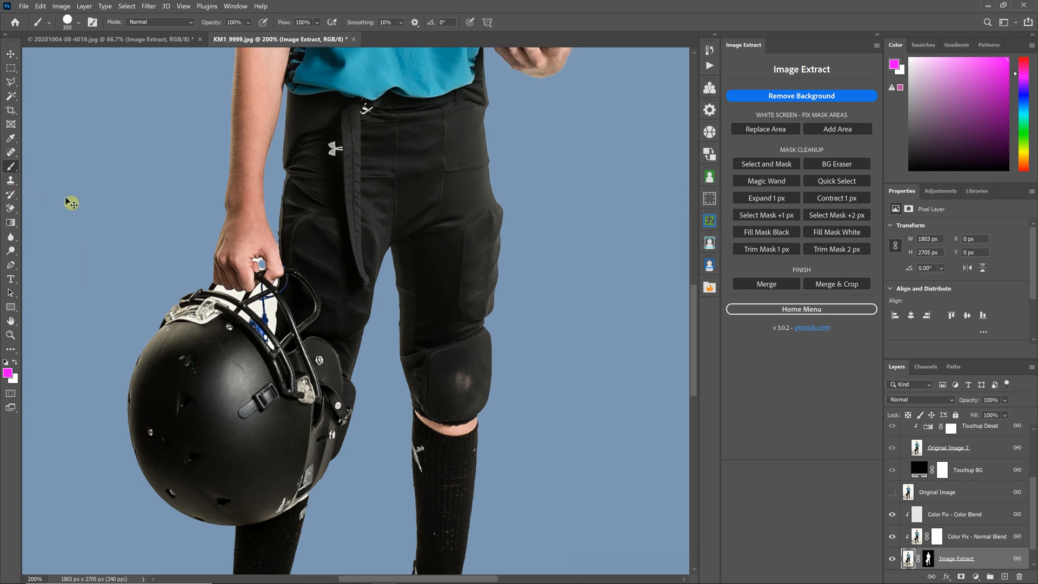
pyautogui.hotkey('ctrl', '-')
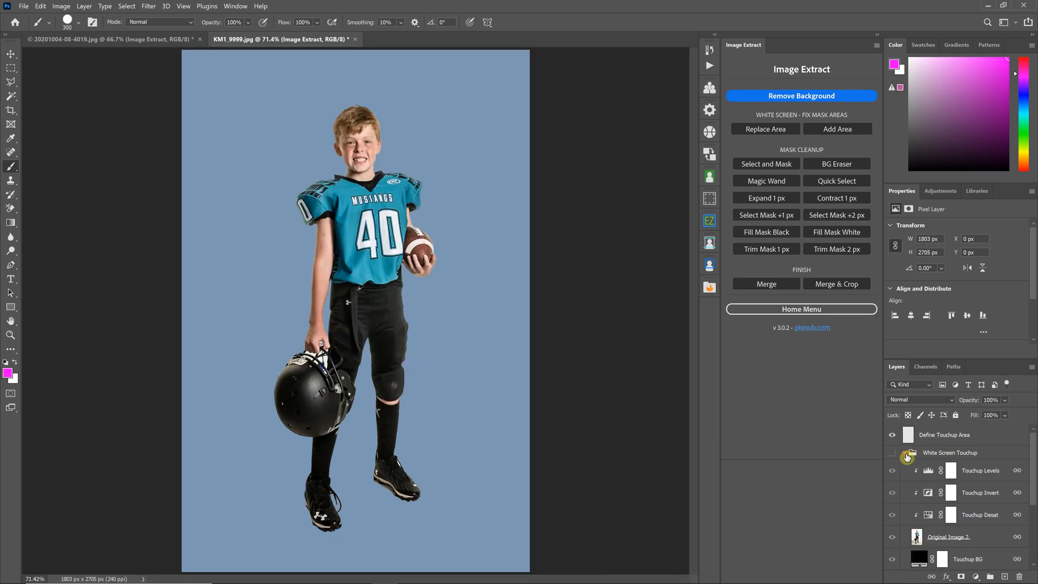
pyautogui.click(905, 453)
pyautogui.moveTo(955, 448); pyautogui.dragTo(966, 454)
pyautogui.click(963, 454)
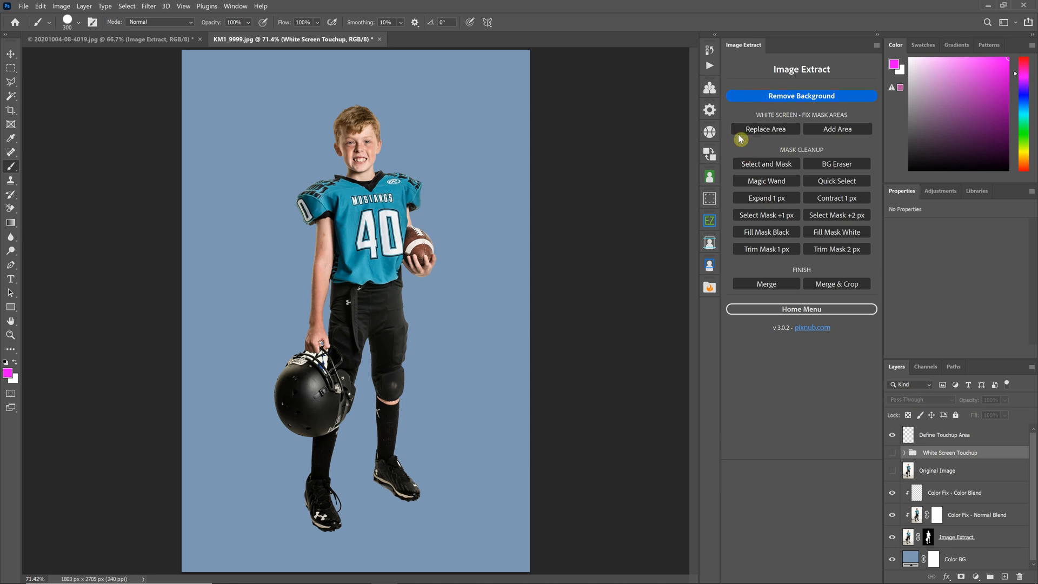
pyautogui.click(893, 455)
pyautogui.click(903, 452)
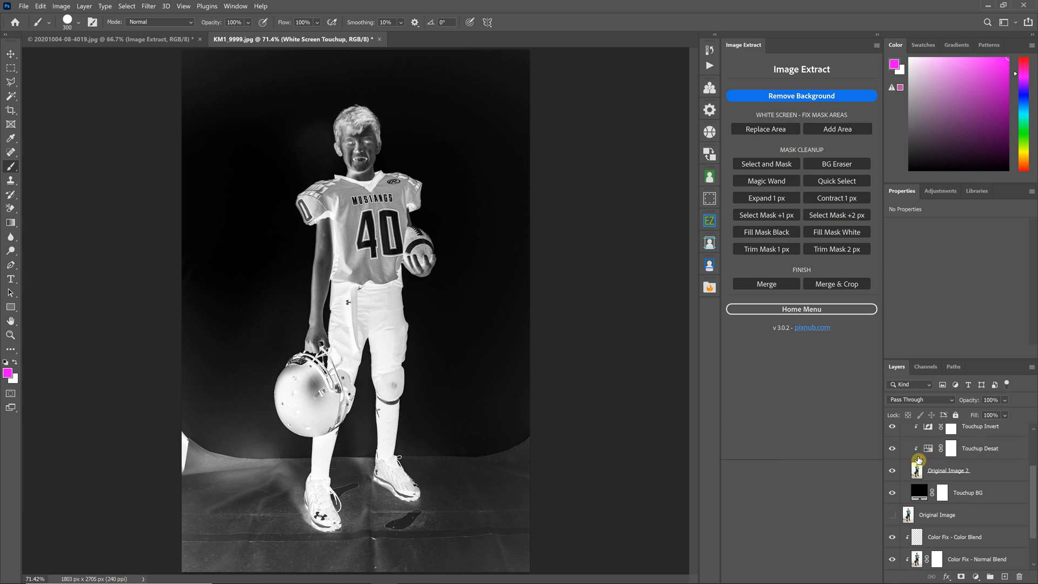
# Hide the Touchup Desat, Touchup Levels and Touchup Invert adjustment layers.
pyautogui.scroll(-1, 897, 489)
pyautogui.click(892, 493)
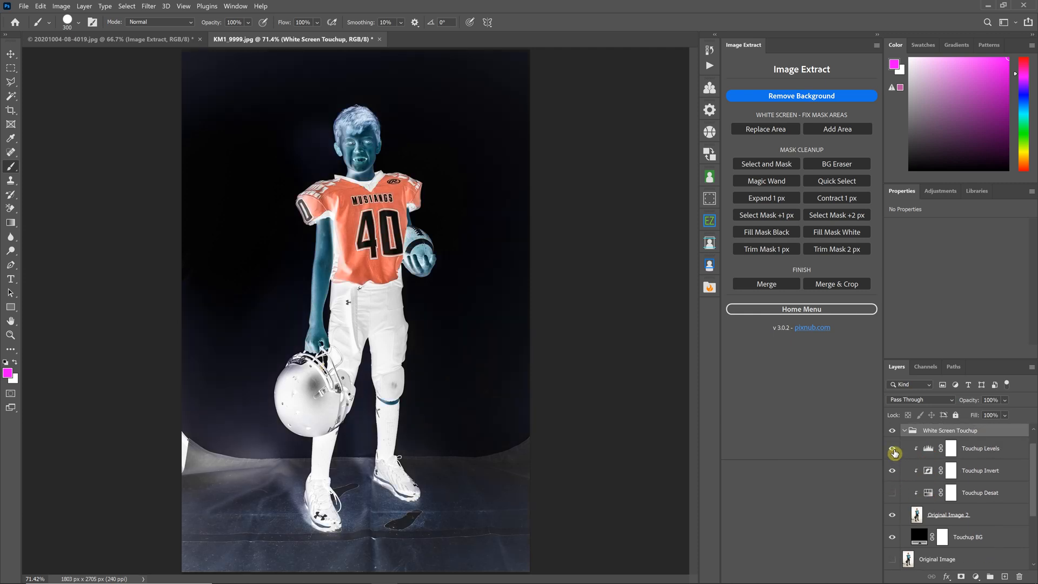
pyautogui.moveTo(892, 448); pyautogui.dragTo(893, 470)
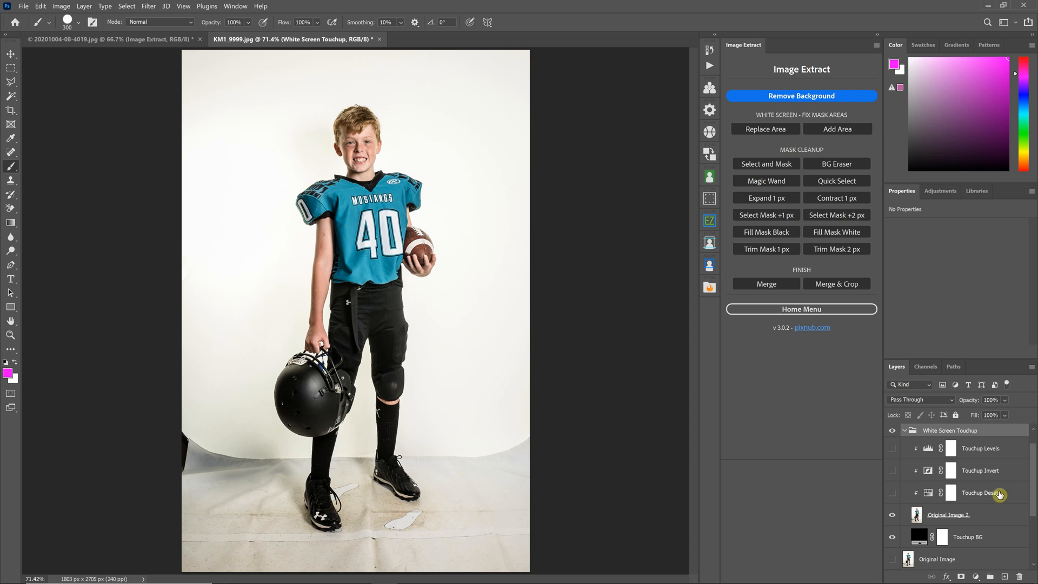
# Turn the Touchup Desat, Touchup Invert and Touchup Levels layers back on, with Touchup Levels selected.
pyautogui.click(892, 493)
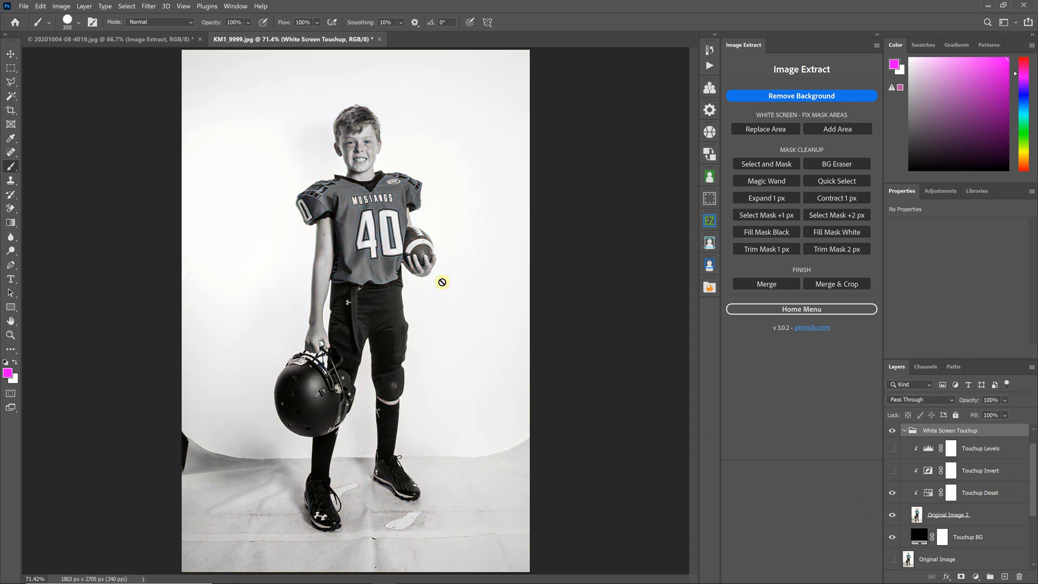
pyautogui.click(895, 472)
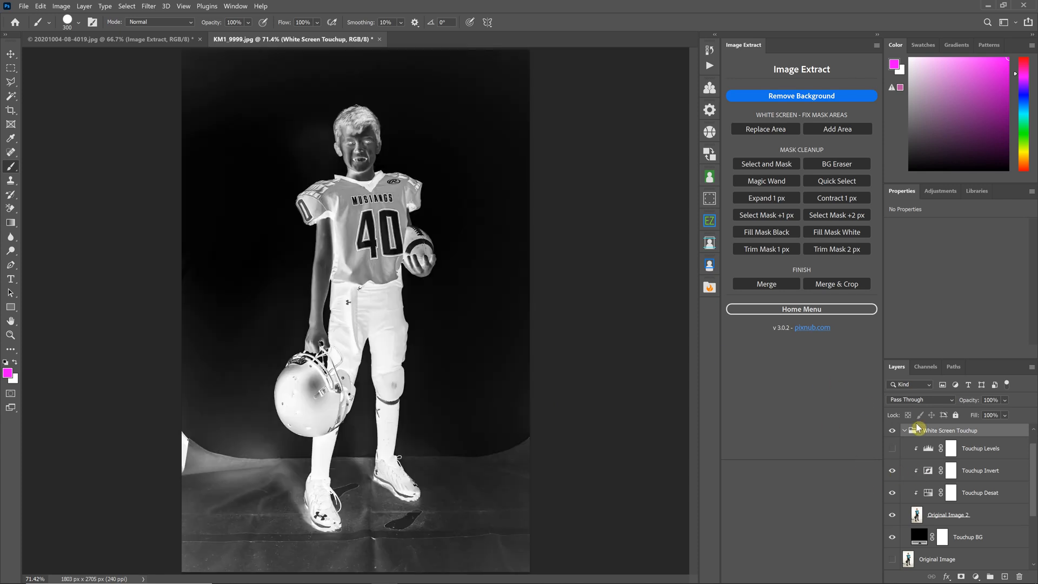
pyautogui.click(1003, 453)
pyautogui.click(893, 450)
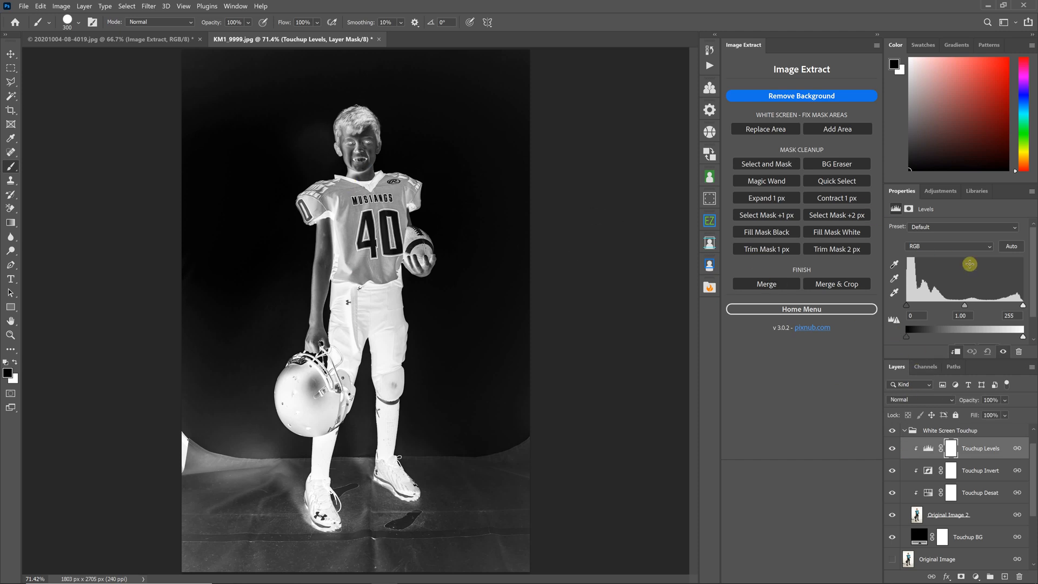
# Set the Touchup Levels inputs to 22 and 115, and compare the image with the three touchup adjustments hidden and shown.
pyautogui.moveTo(1024, 309); pyautogui.dragTo(917, 309)
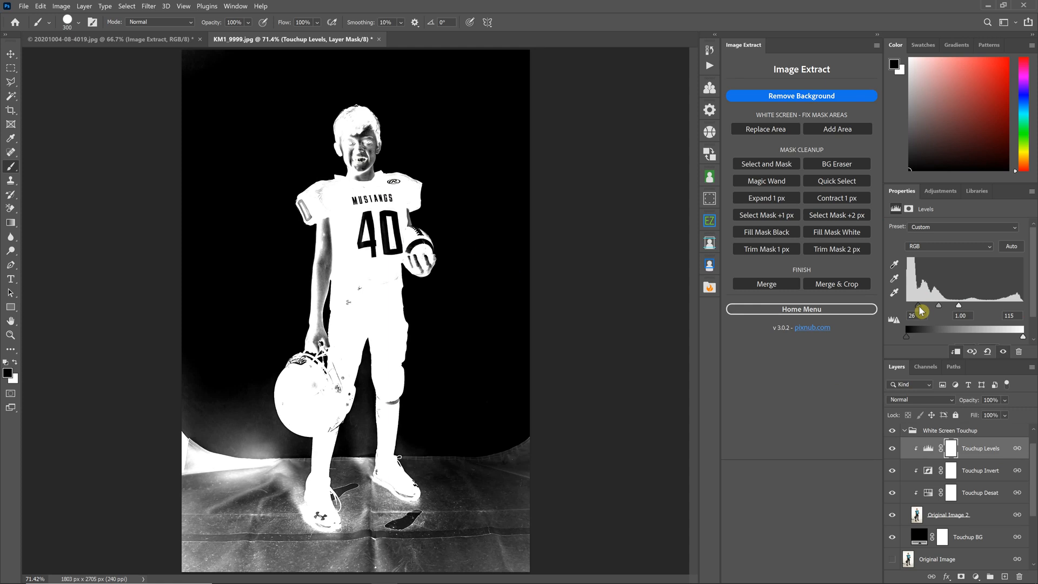
pyautogui.moveTo(917, 310); pyautogui.dragTo(918, 307)
pyautogui.click(892, 493)
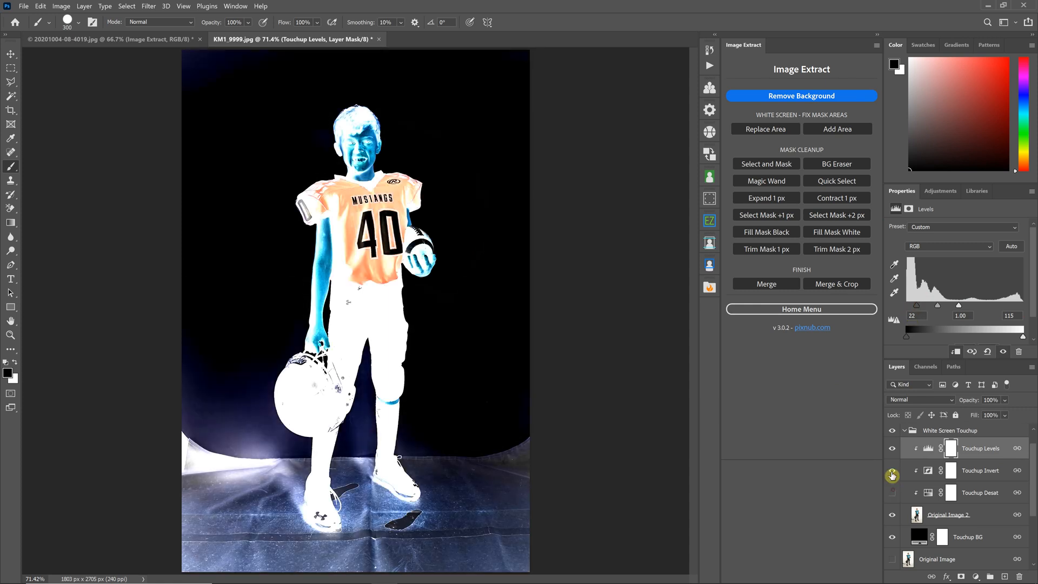
pyautogui.moveTo(892, 453); pyautogui.dragTo(892, 470)
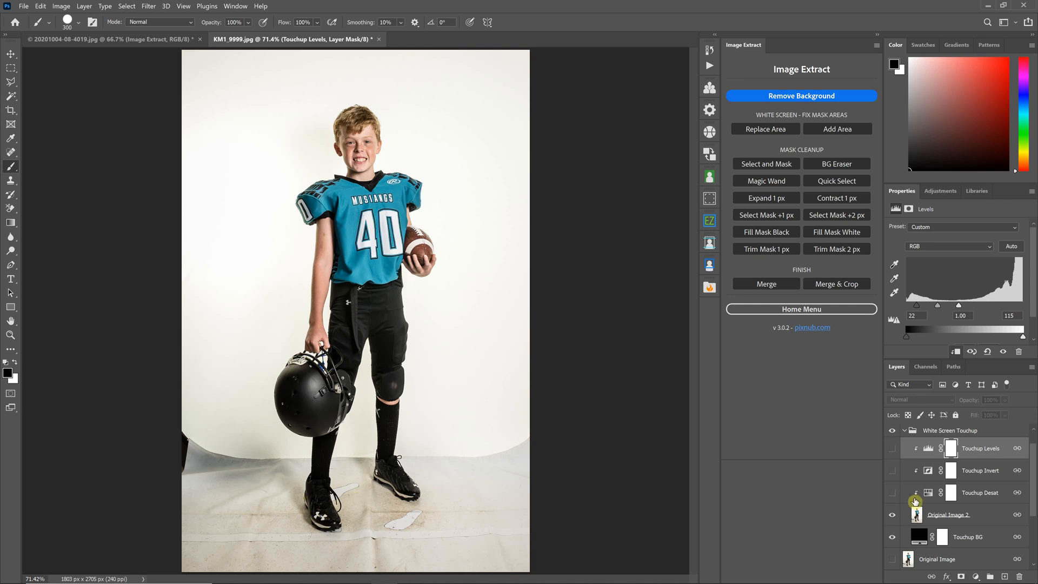
pyautogui.moveTo(892, 492); pyautogui.dragTo(890, 452)
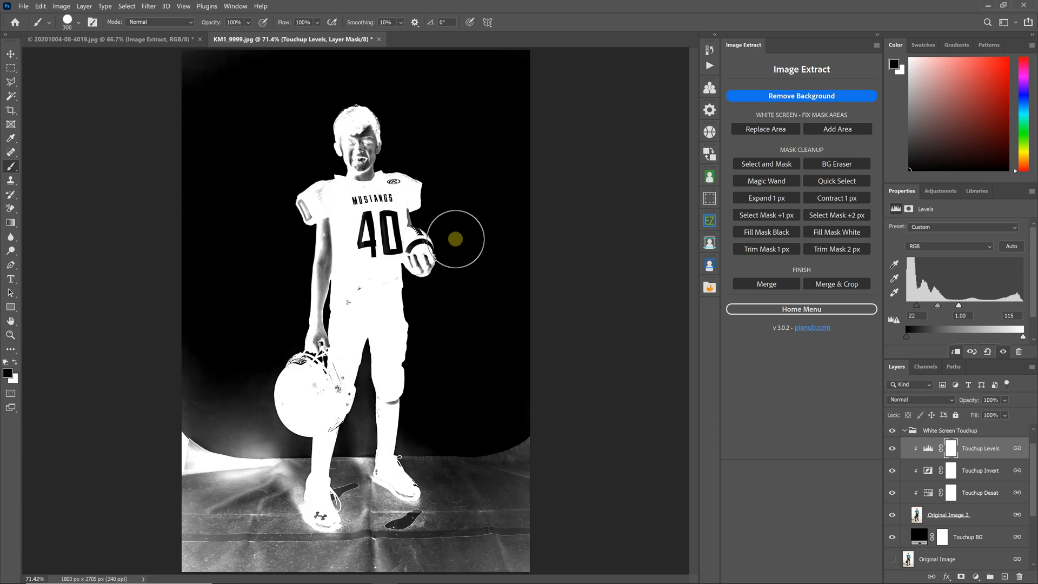
# Lower the Touchup Levels white input to 76, then return the levels to 0 and 255.
pyautogui.moveTo(959, 307); pyautogui.dragTo(940, 306)
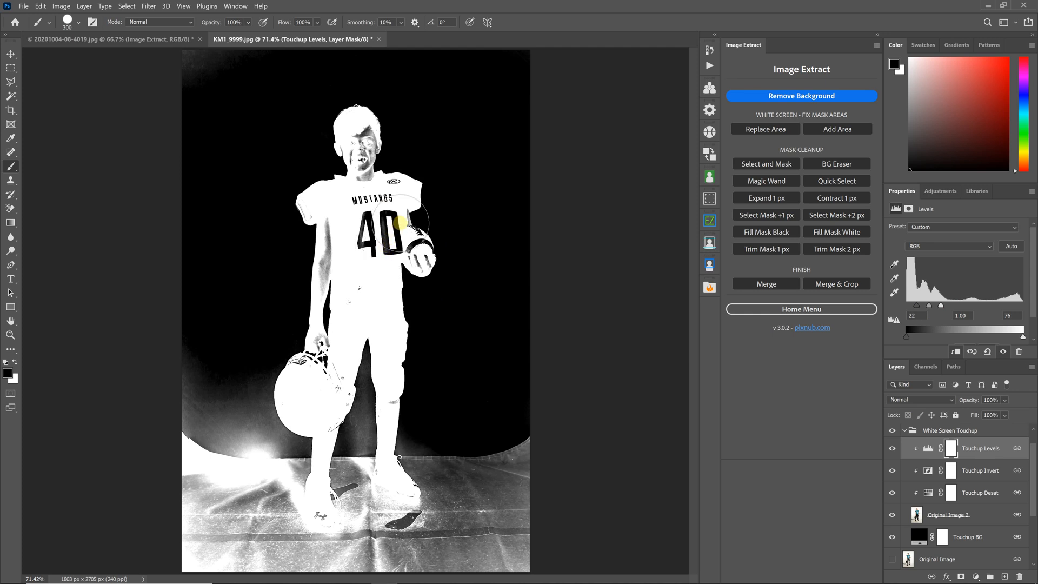
pyautogui.click(324, 250)
pyautogui.moveTo(916, 305); pyautogui.dragTo(895, 305)
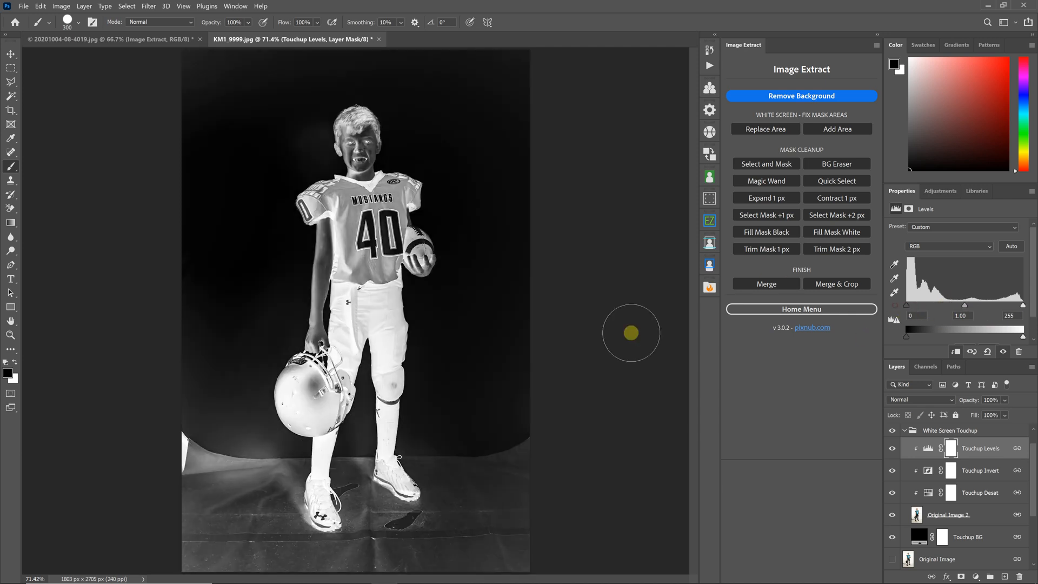
# Set the Touchup Levels inputs to 30 and 60 and check the black-and-white separation around the arm, hand and helmet.
pyautogui.moveTo(1023, 306); pyautogui.dragTo(933, 306)
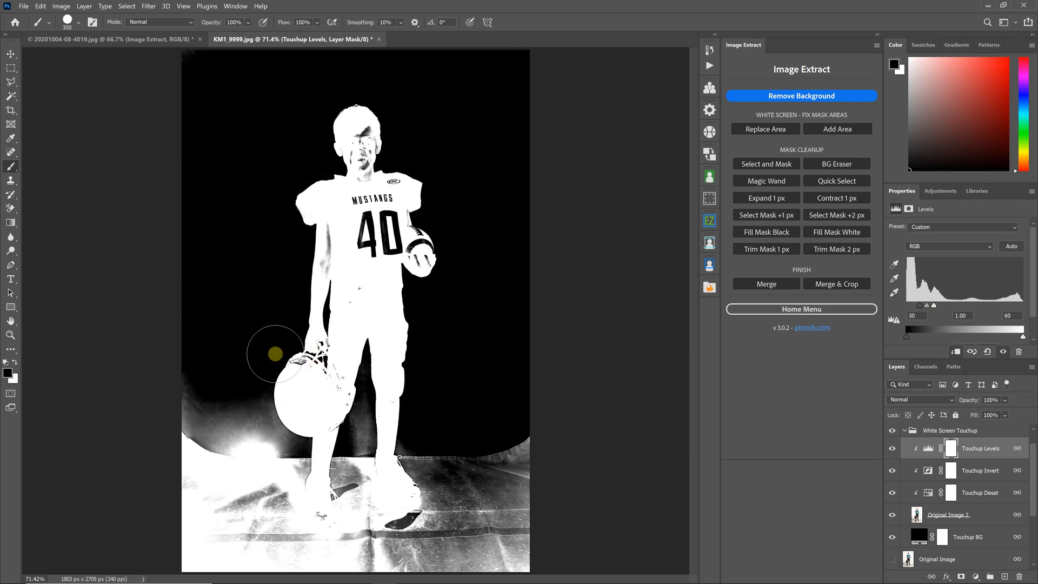
pyautogui.moveTo(326, 353)
pyautogui.mouseDown()
pyautogui.moveTo(301, 370)
pyautogui.moveTo(319, 374)
pyautogui.moveTo(296, 374)
pyautogui.moveTo(323, 354)
pyautogui.mouseUp()
pyautogui.hotkey('ctrl', '+')
pyautogui.hotkey('ctrl', '+')
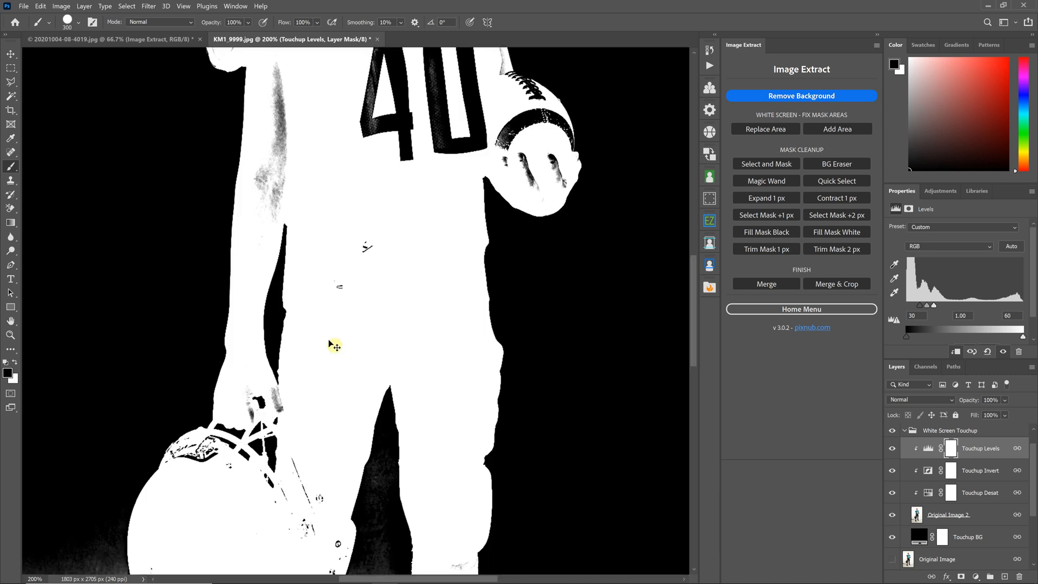
pyautogui.moveTo(329, 340)
pyautogui.mouseDown()
pyautogui.moveTo(279, 461)
pyautogui.moveTo(274, 443)
pyautogui.moveTo(219, 433)
pyautogui.moveTo(267, 455)
pyautogui.moveTo(331, 443)
pyautogui.moveTo(335, 411)
pyautogui.mouseUp()
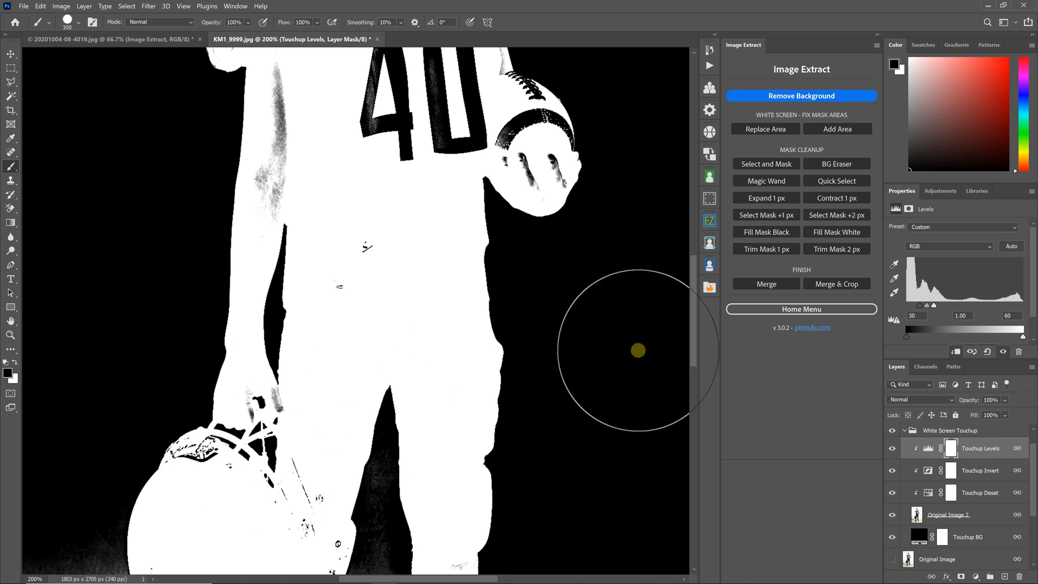
# Hide and collapse the White Screen Touchup group, and make Define Touchup Area the active layer.
pyautogui.click(893, 432)
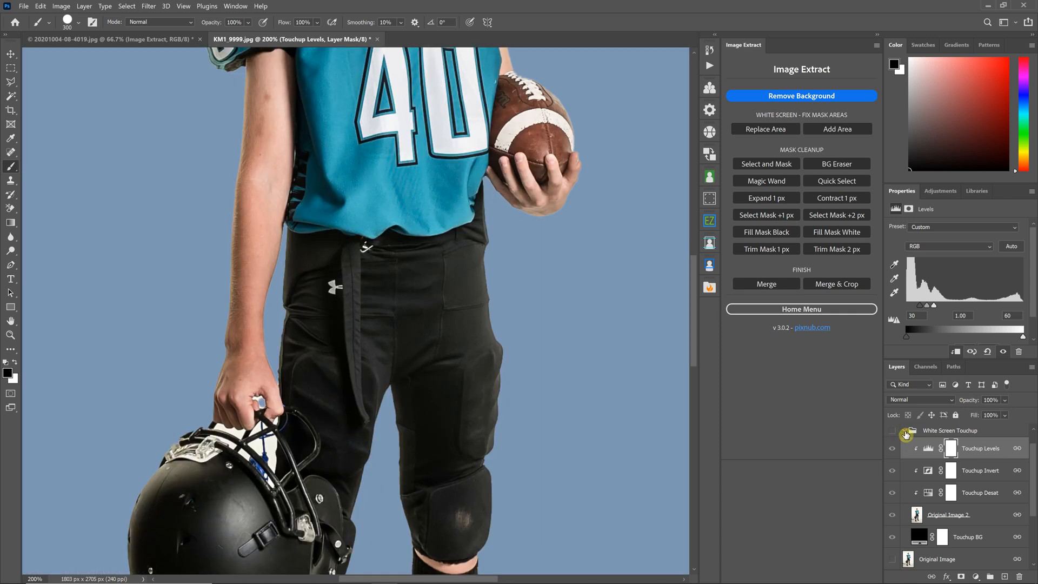
pyautogui.click(905, 433)
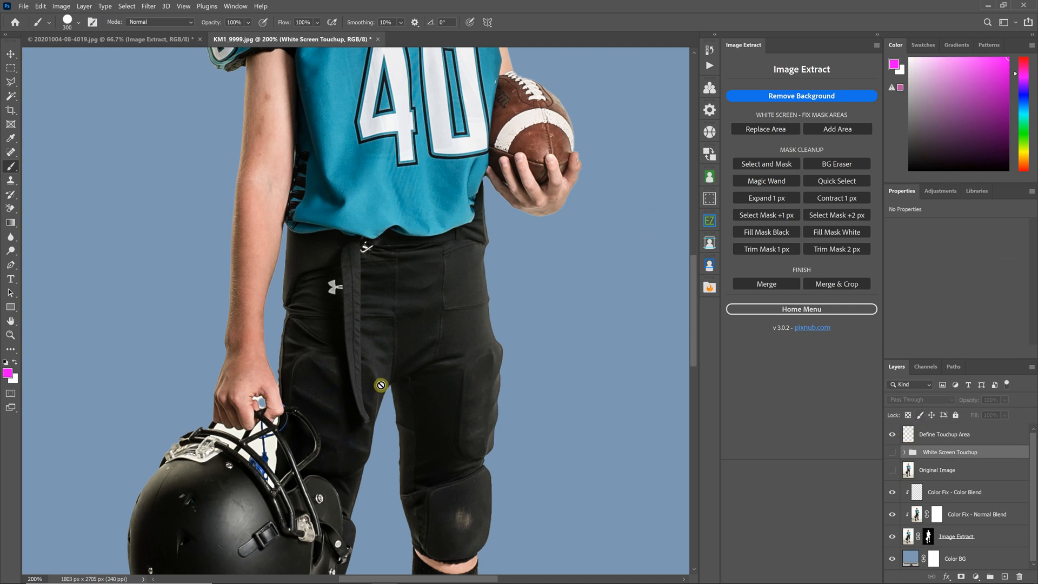
pyautogui.scroll(-1, 381, 385)
pyautogui.scroll(-3, 428, 394)
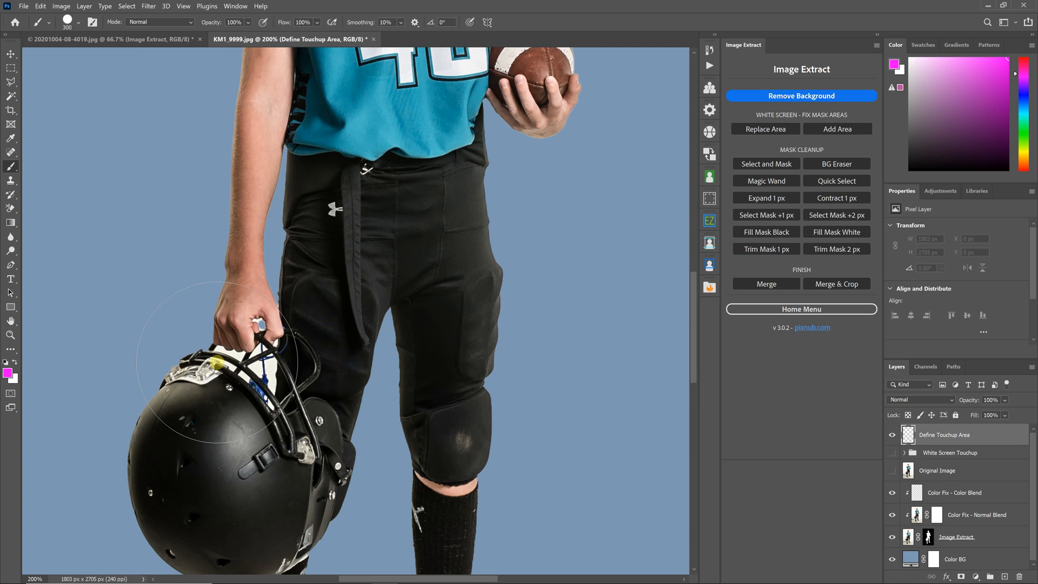
# Paint magenta with a 45 px brush over the leftover white gaps between the hand and the helmet's face mask.
pyautogui.press('[')
pyautogui.press('[')
pyautogui.press('[')
pyautogui.press('[')
pyautogui.press('[')
pyautogui.press('[')
pyautogui.press('[')
pyautogui.press('[')
pyautogui.press('[')
pyautogui.press('[')
pyautogui.press('[')
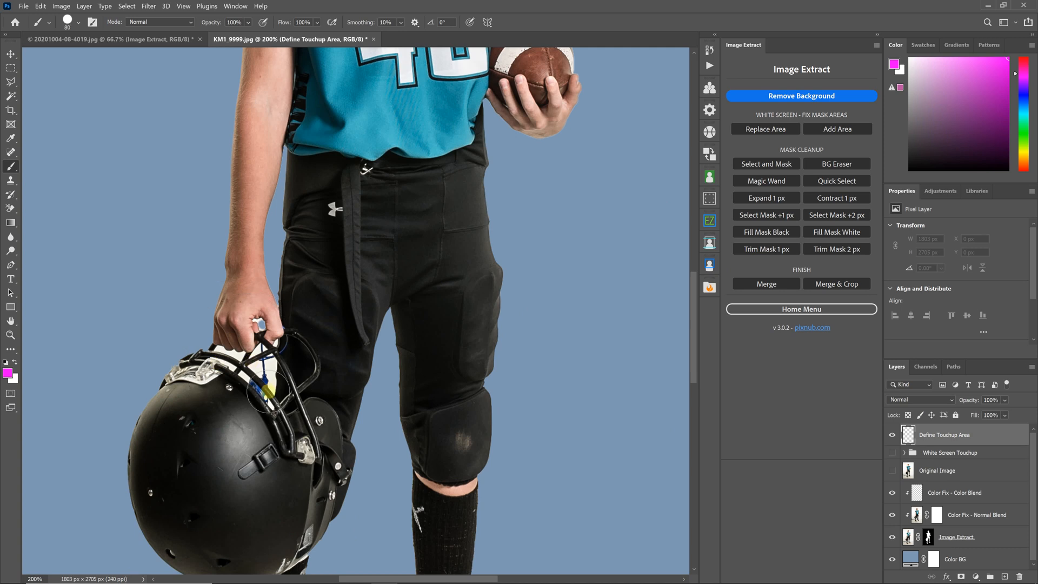
pyautogui.moveTo(268, 401)
pyautogui.mouseDown()
pyautogui.moveTo(257, 317)
pyautogui.moveTo(262, 346)
pyautogui.moveTo(249, 378)
pyautogui.moveTo(234, 354)
pyautogui.moveTo(216, 351)
pyautogui.moveTo(239, 347)
pyautogui.mouseUp()
pyautogui.scroll(-5, 242, 345)
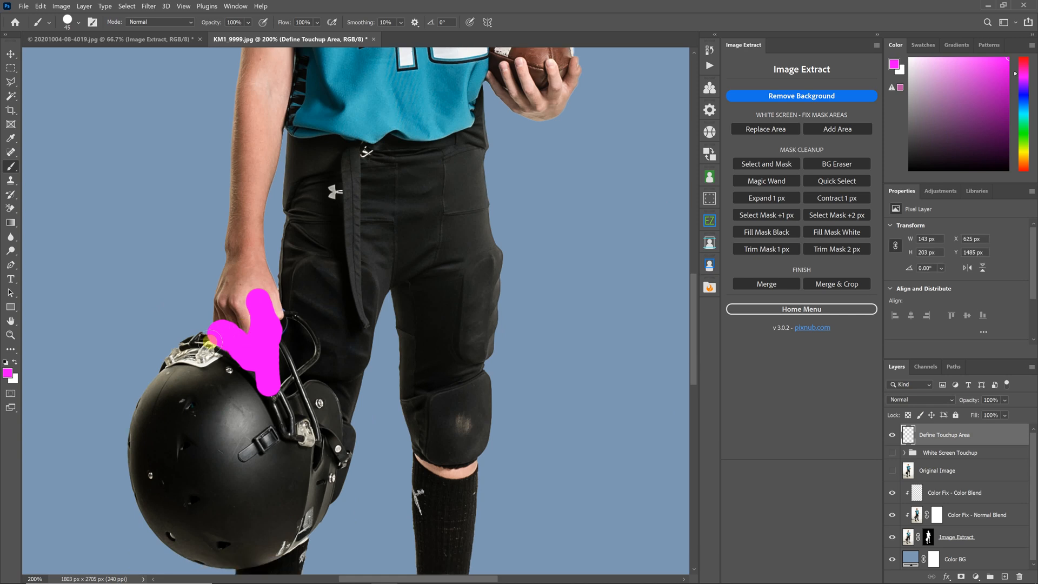
pyautogui.hotkey('ctrl', '+')
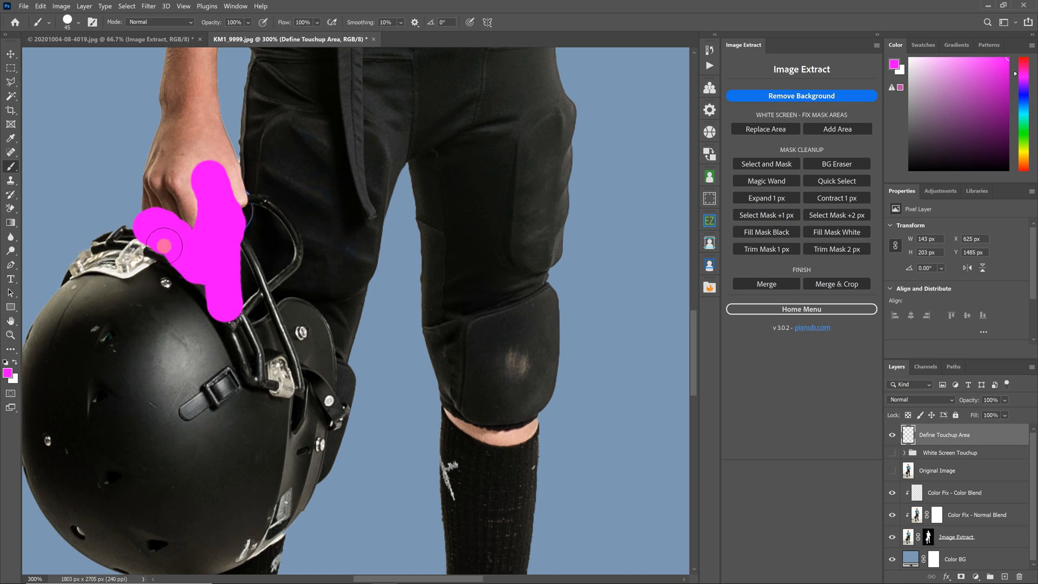
pyautogui.moveTo(212, 184)
pyautogui.mouseDown()
pyautogui.moveTo(230, 297)
pyautogui.moveTo(172, 242)
pyautogui.mouseUp()
# Run Replace Area on the painted region, tightening the black and white input levels until the gaps separate cleanly.
pyautogui.click(765, 131)
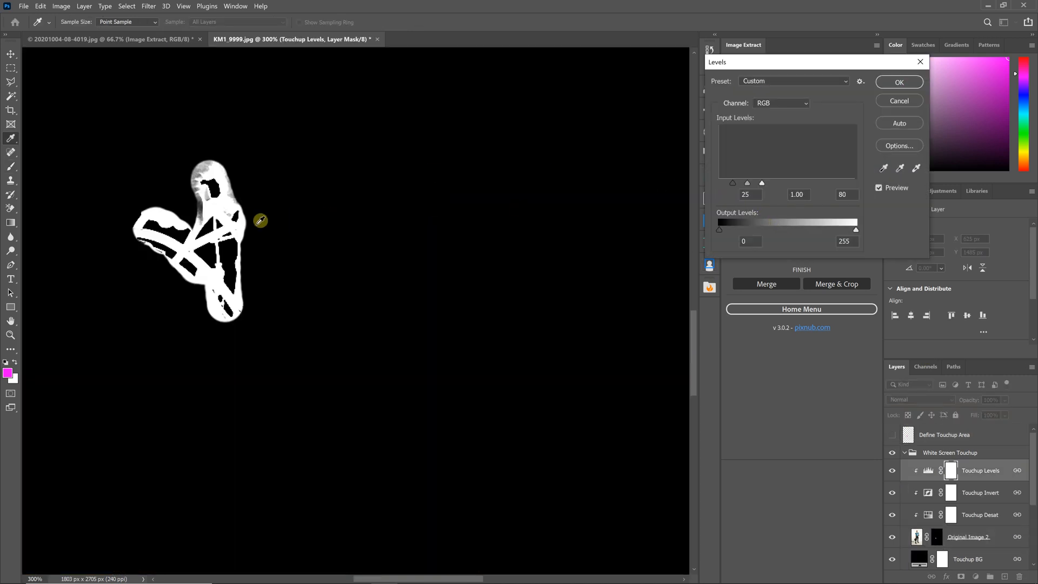
pyautogui.moveTo(762, 187)
pyautogui.mouseDown()
pyautogui.moveTo(710, 191)
pyautogui.moveTo(754, 183)
pyautogui.moveTo(729, 186)
pyautogui.moveTo(742, 185)
pyautogui.mouseUp()
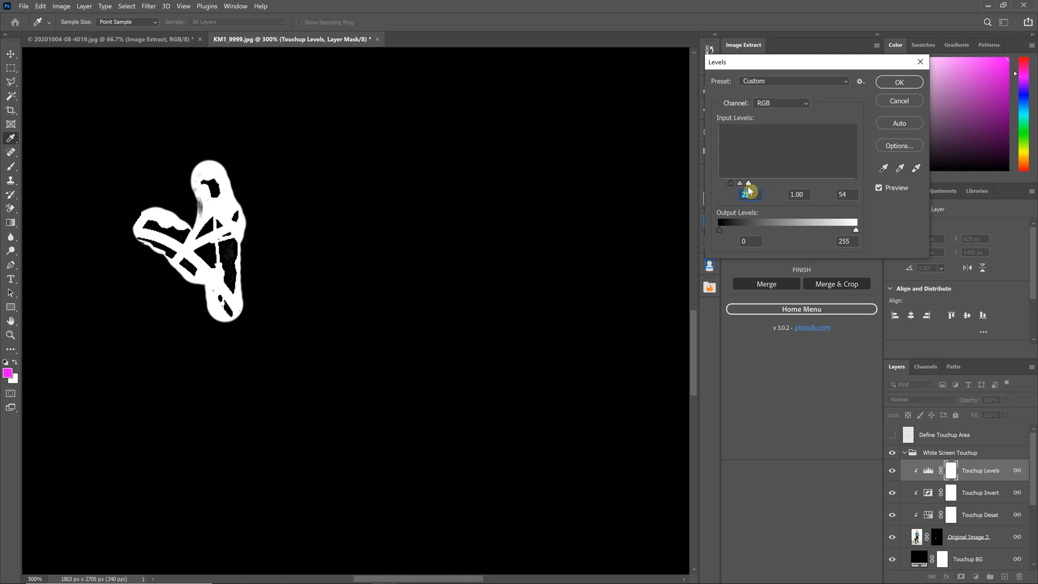
pyautogui.click(744, 186)
pyautogui.click(734, 185)
pyautogui.click(898, 84)
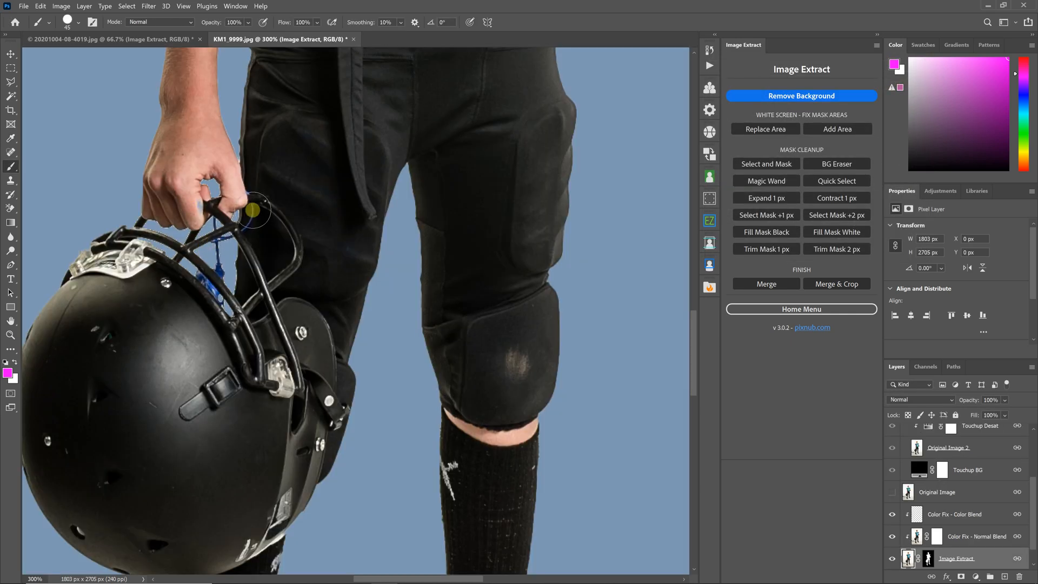
# Check the repaired helmet gaps, then target the Image Extract layer mask with white as foreground and a 15 px brush.
pyautogui.hotkey('ctrl', '+')
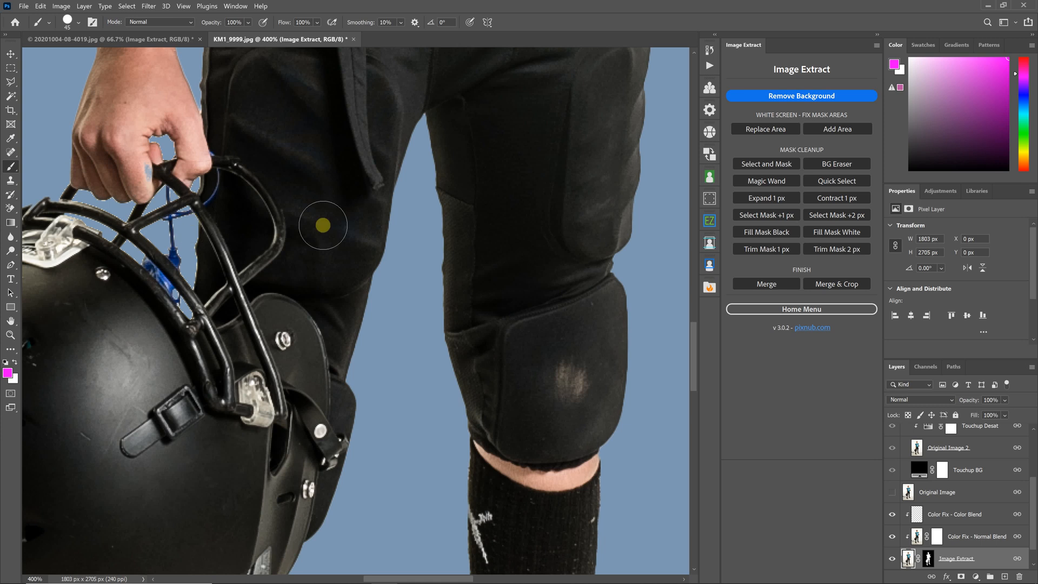
pyautogui.hotkey('ctrl', '-')
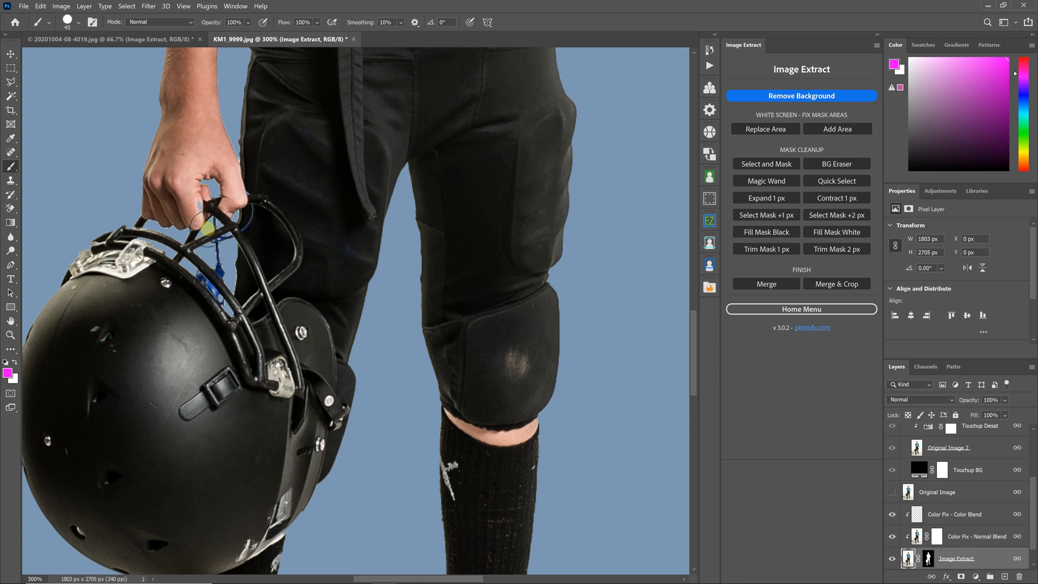
pyautogui.scroll(-1, 228, 255)
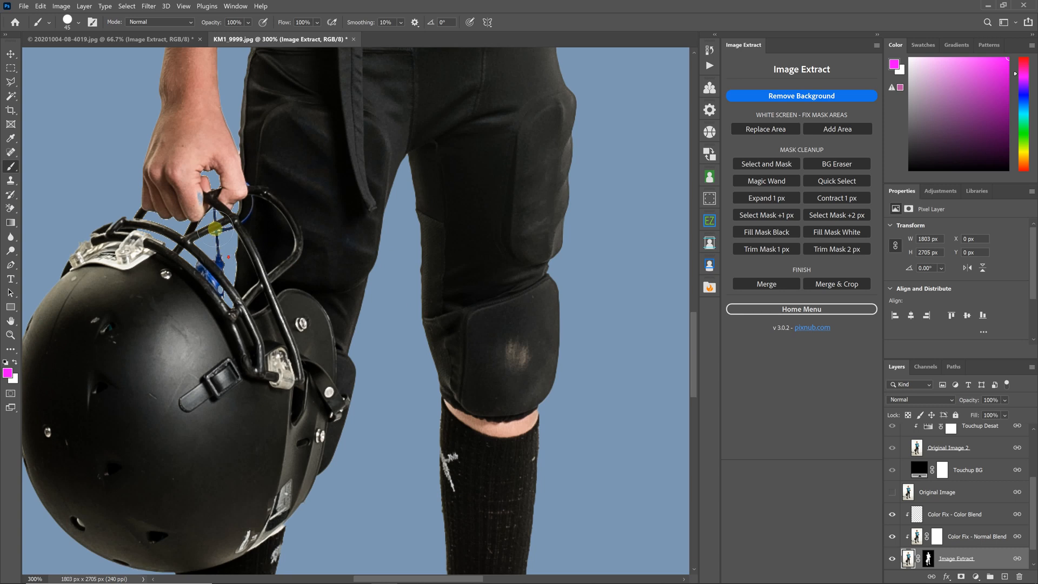
pyautogui.scroll(-2, 209, 232)
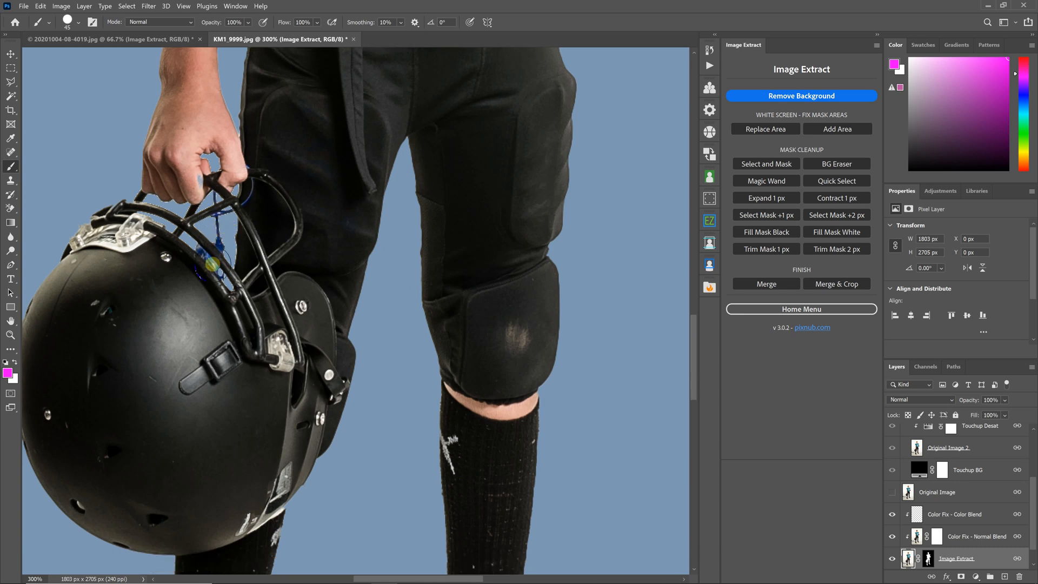
pyautogui.scroll(2, 217, 162)
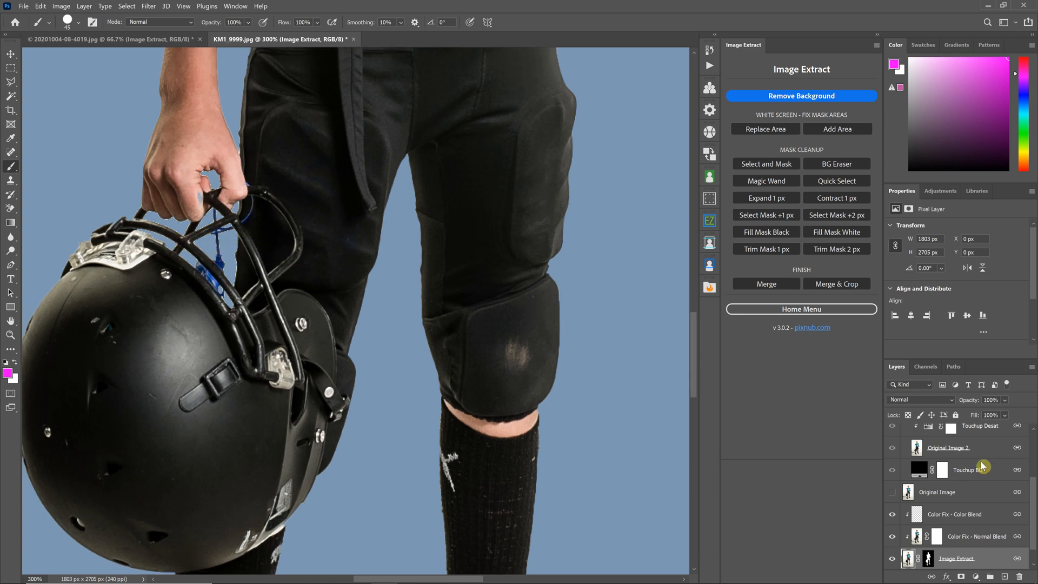
pyautogui.scroll(-1, 940, 530)
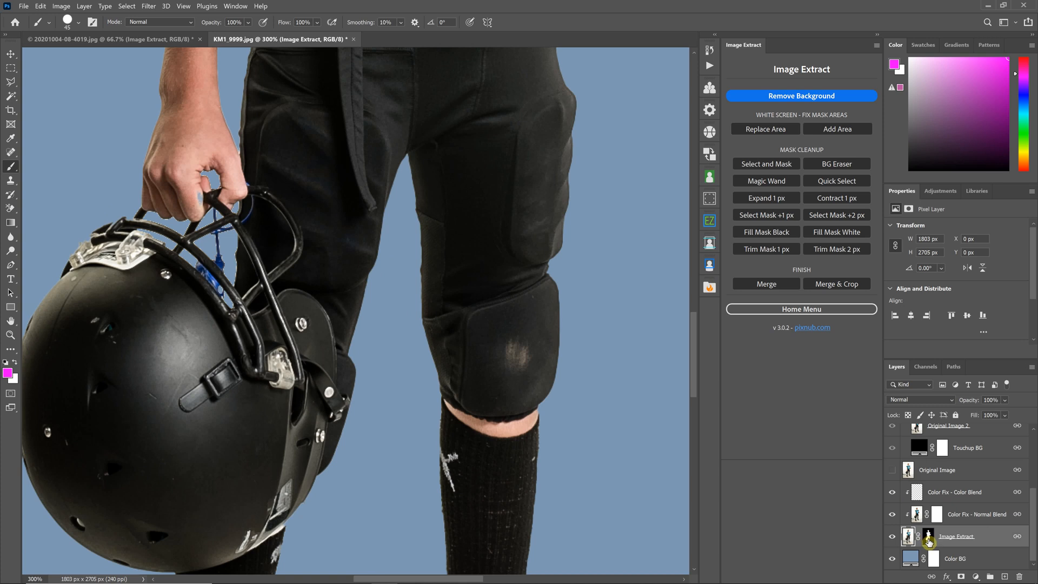
pyautogui.click(929, 541)
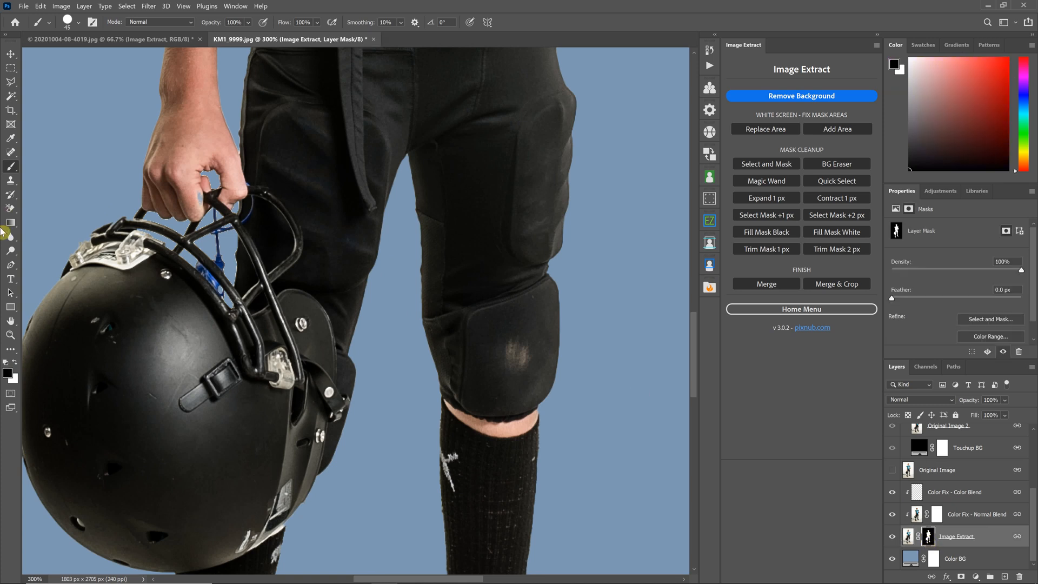
pyautogui.click(14, 361)
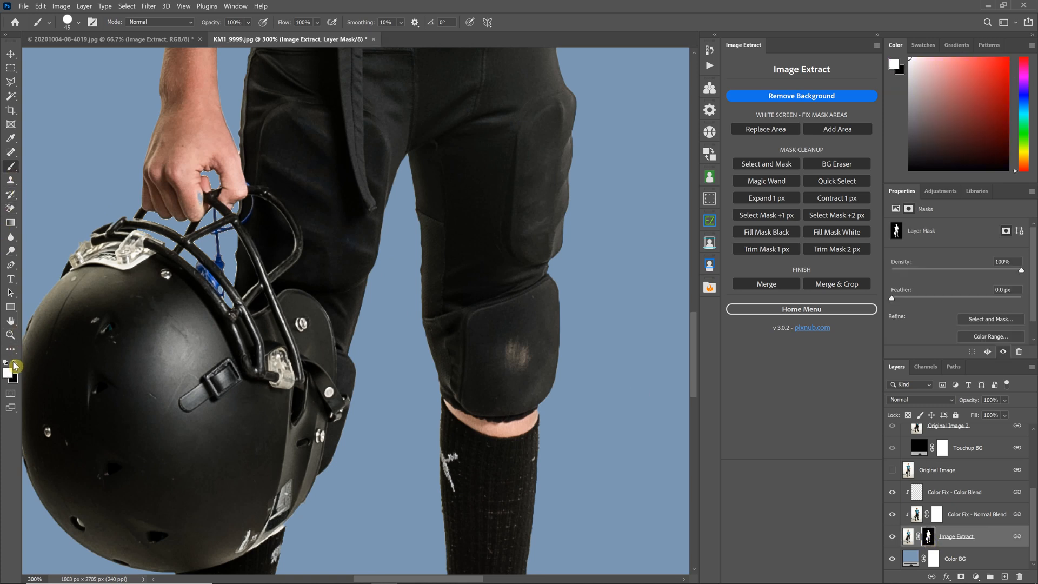
pyautogui.press('[')
pyautogui.press('[')
pyautogui.press('[')
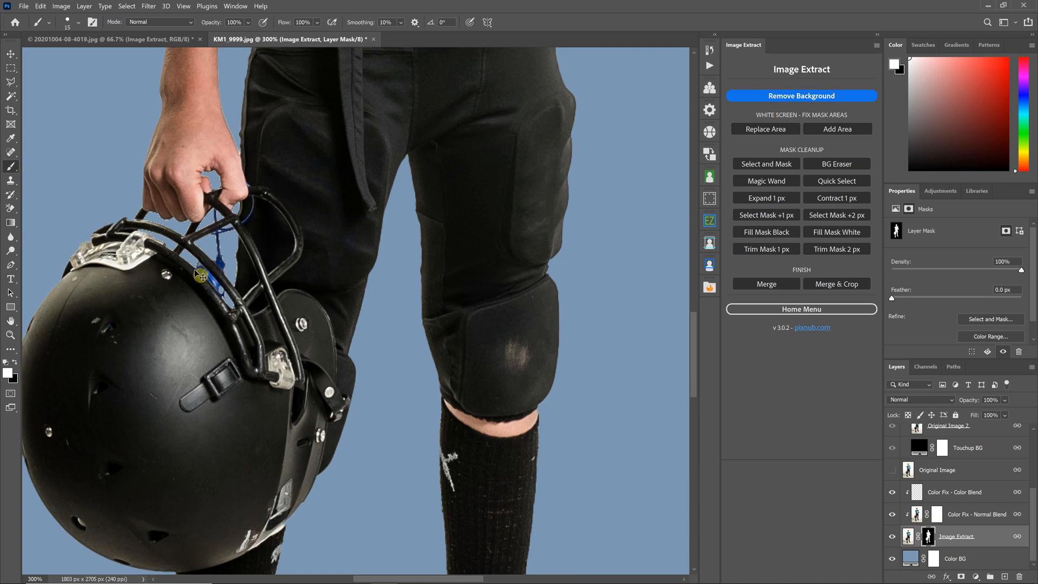
# Examine the whole cutout at normal size and the helmet and hand area up close.
pyautogui.hotkey('ctrl', '-')
pyautogui.hotkey('ctrl', '-')
pyautogui.hotkey('ctrl', '-')
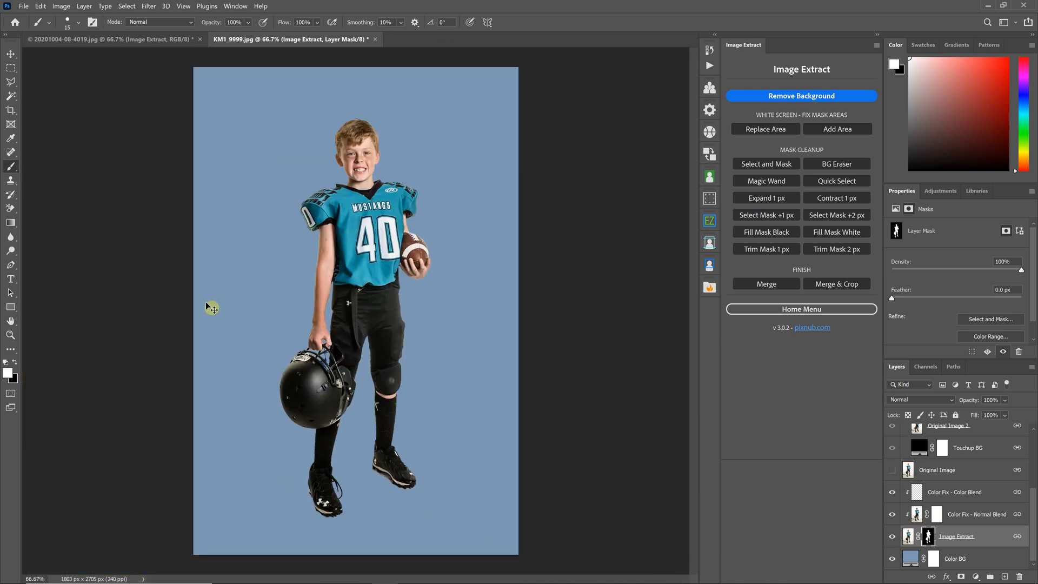
pyautogui.hotkey('ctrl', '+')
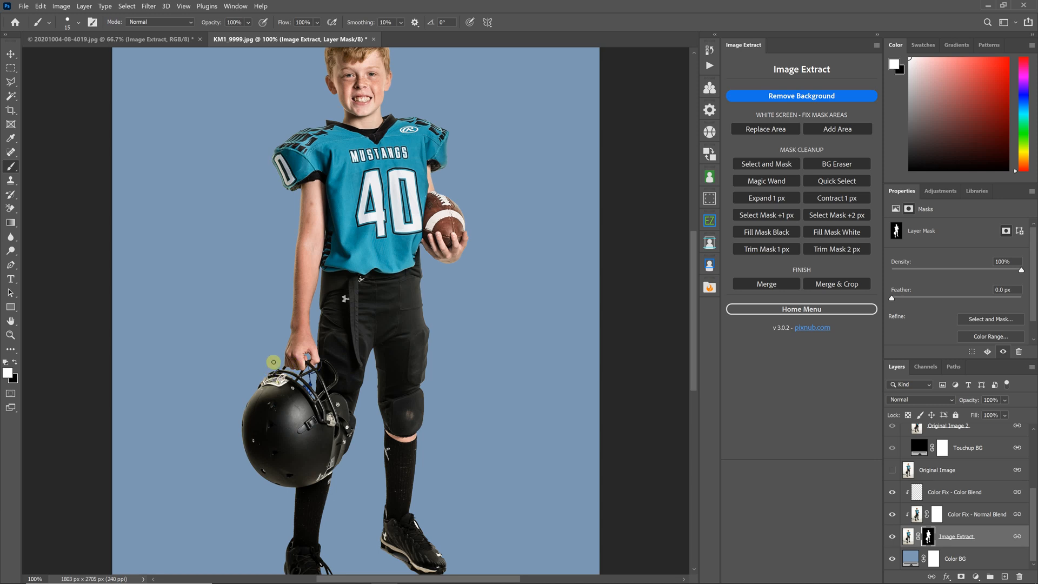
pyautogui.hotkey('ctrl', '+')
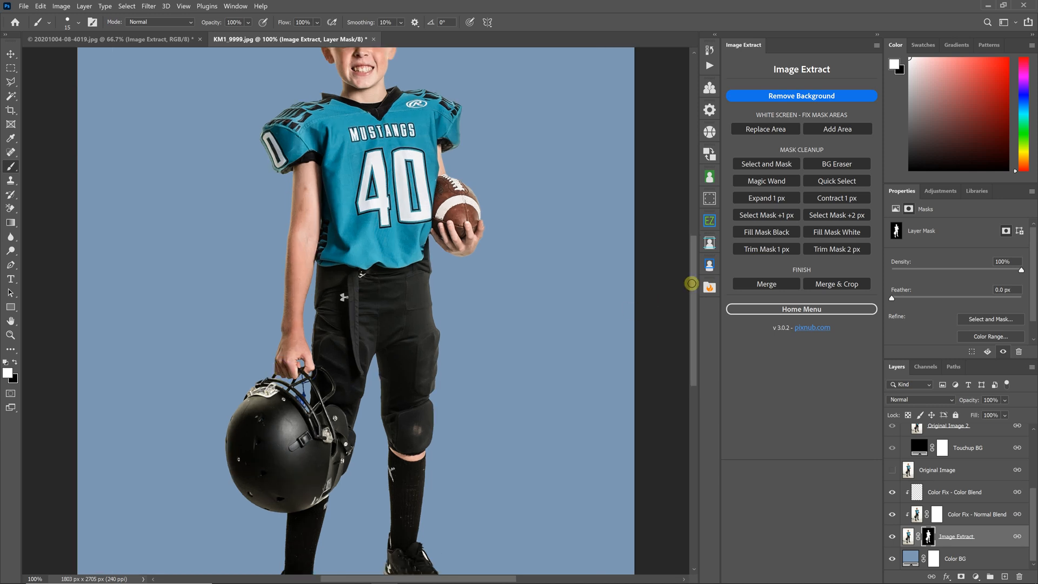
pyautogui.hotkey('ctrl', '+')
pyautogui.hotkey('ctrl', '+')
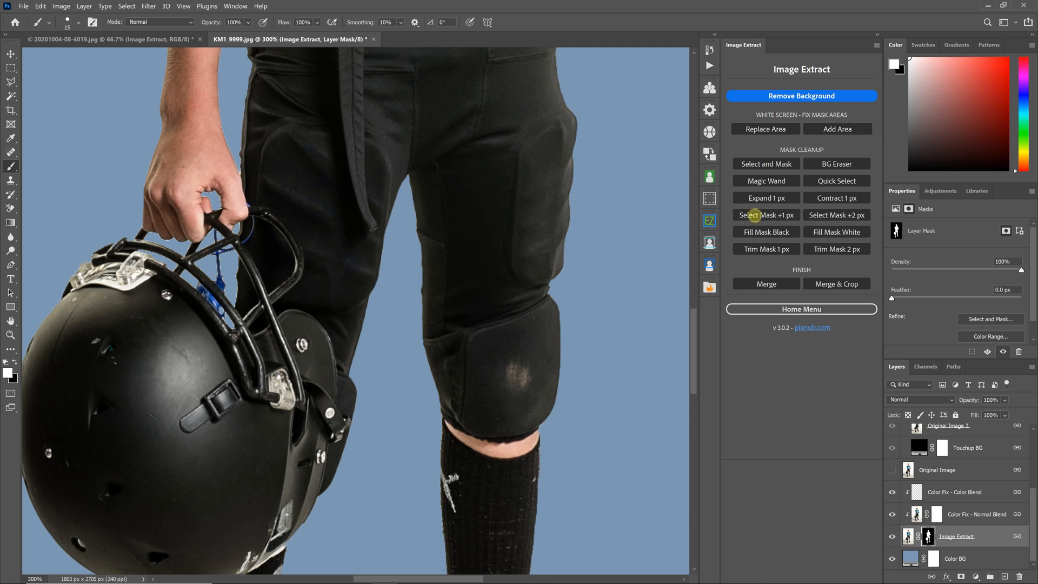
# Load the mask as a selection with Select Mask +1 px and feather it by 0.5 pixels.
pyautogui.click(785, 219)
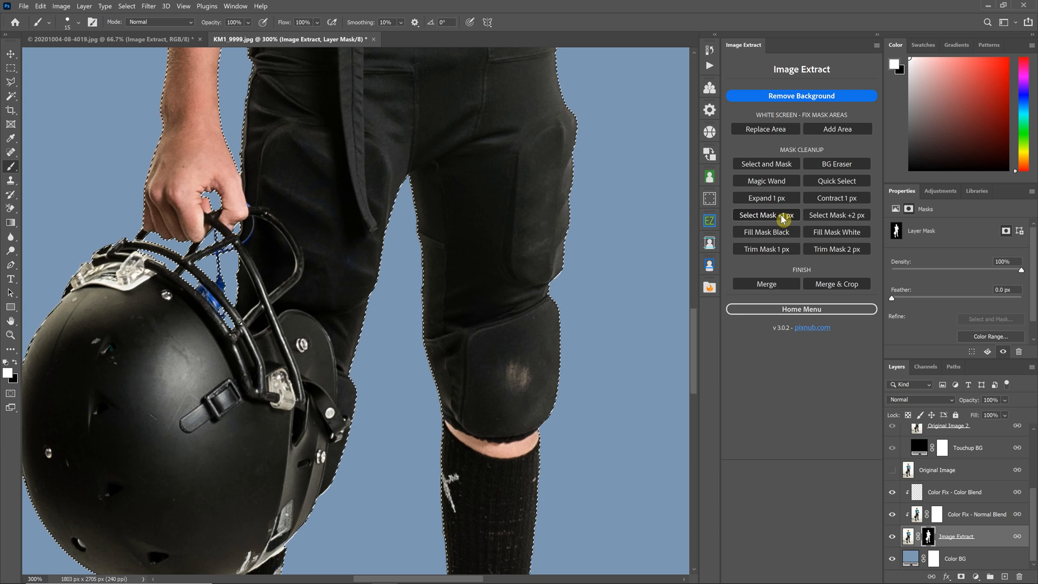
pyautogui.click(120, 8)
pyautogui.moveTo(160, 161)
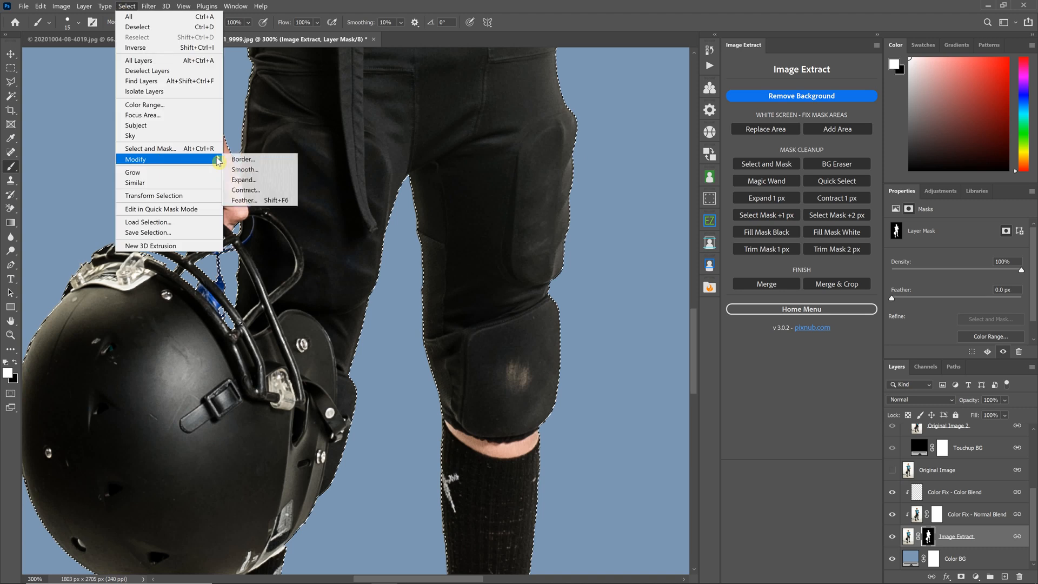
pyautogui.click(254, 201)
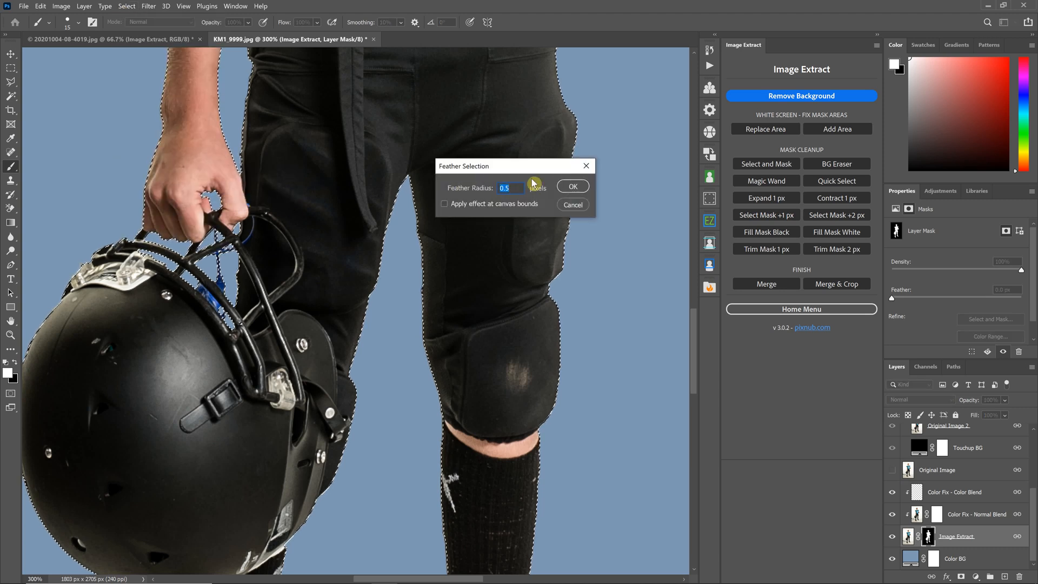
pyautogui.click(573, 187)
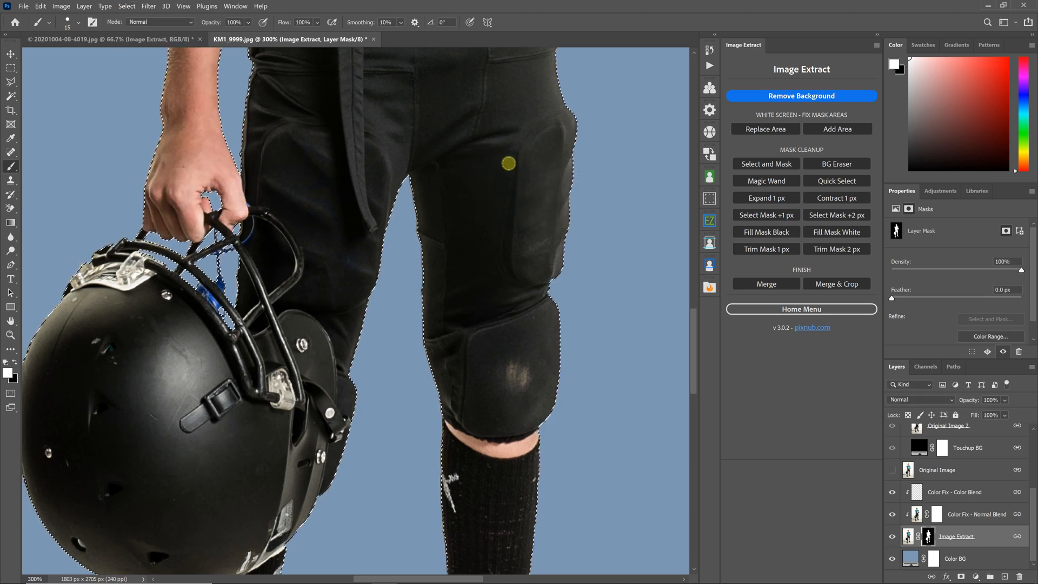
# Hide the selection edges and make black the foreground colour for the Image Extract mask.
pyautogui.hotkey('ctrl', 'd')
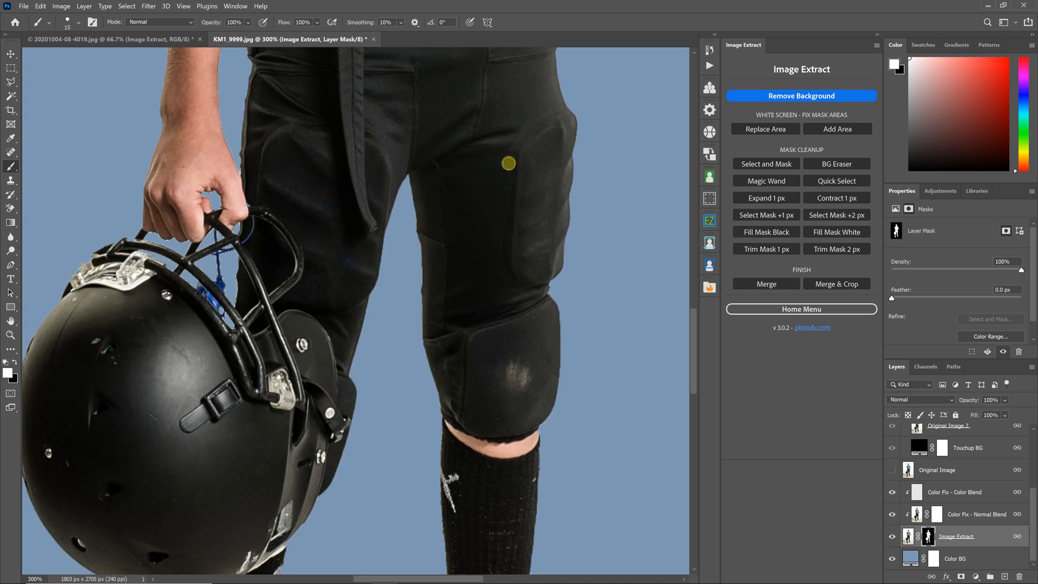
pyautogui.scroll(-3, 254, 162)
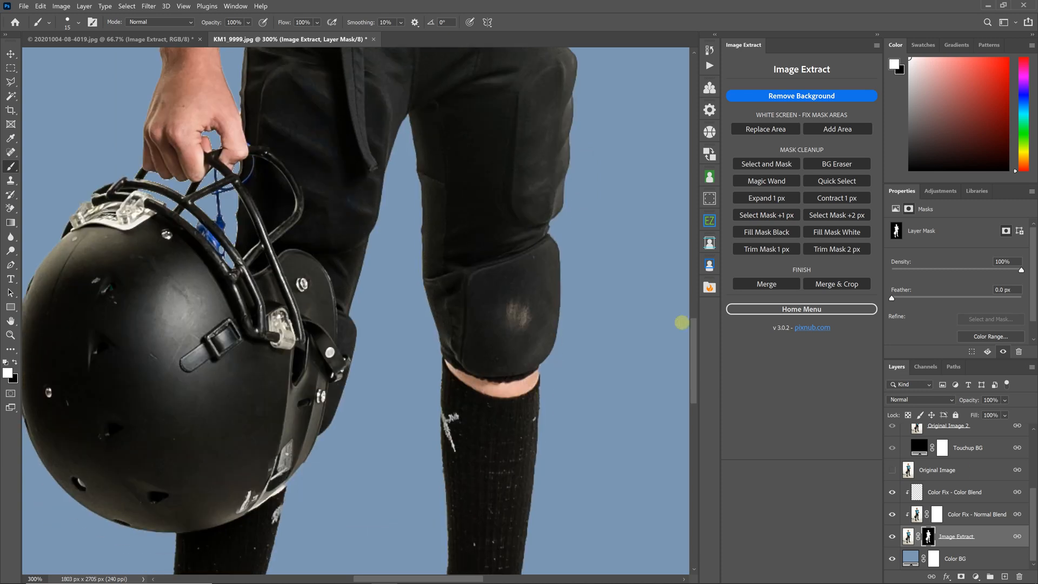
pyautogui.click(15, 362)
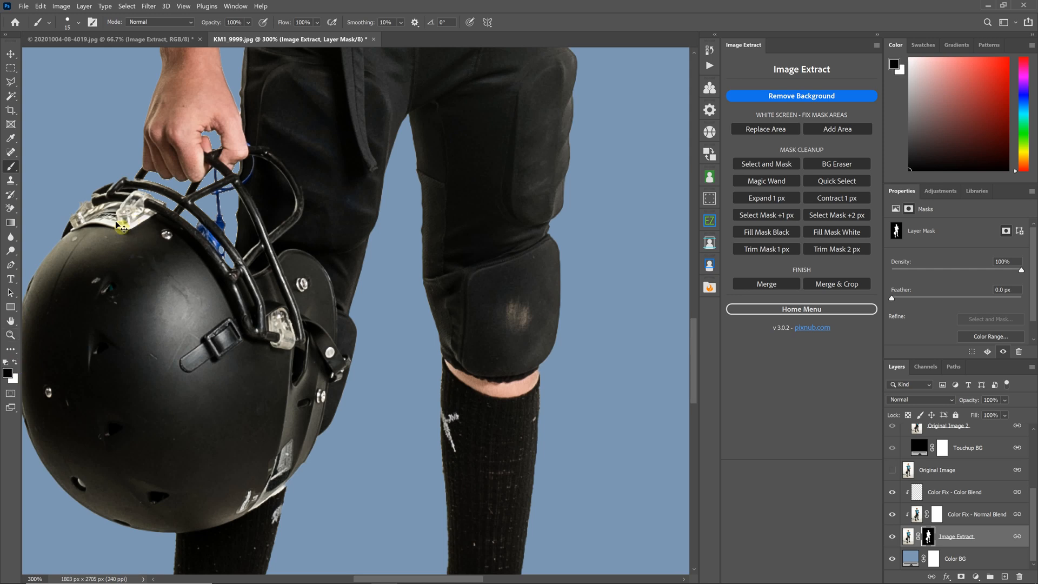
# Try filling the selected mask area with white, and return the history to the Feather state.
pyautogui.hotkey('ctrl', 'BackSpace')
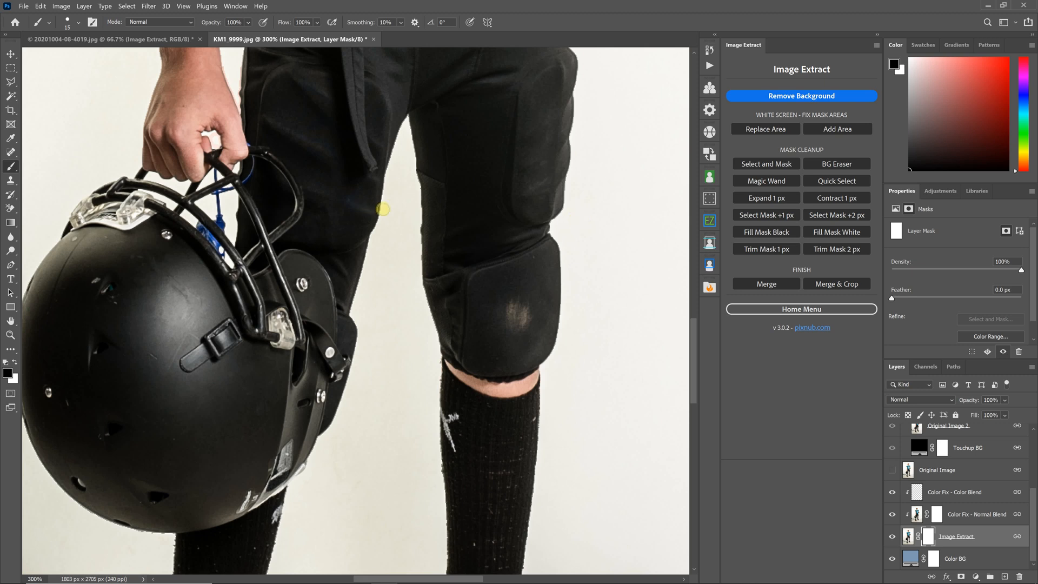
pyautogui.click(709, 50)
pyautogui.click(634, 97)
pyautogui.click(633, 84)
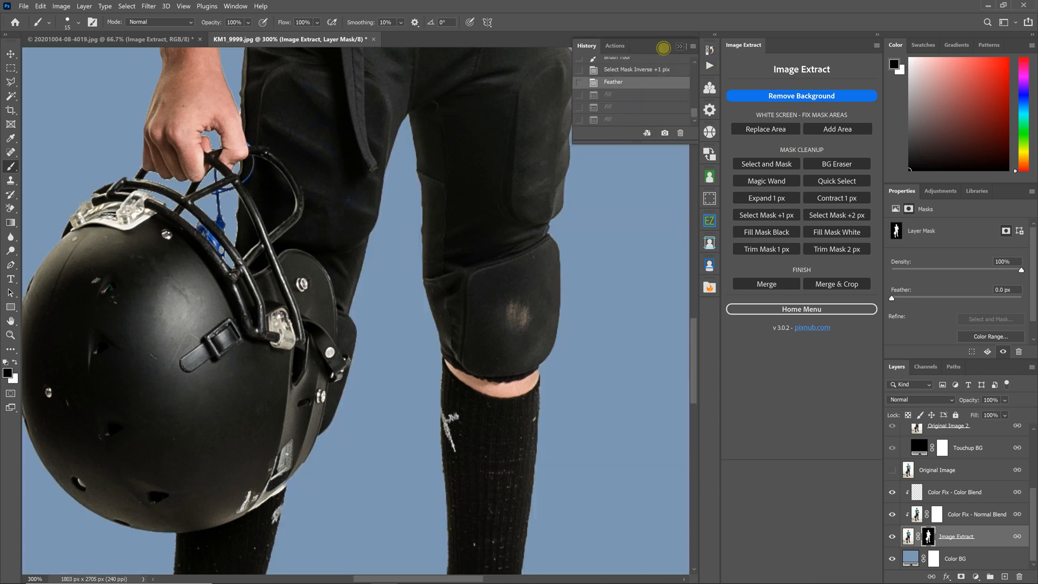
pyautogui.click(678, 47)
# Paint the mask black with a 45 px brush along the hand, helmet and leg edges inside the feathered selection, and deselect.
pyautogui.hotkey('ctrl', '-')
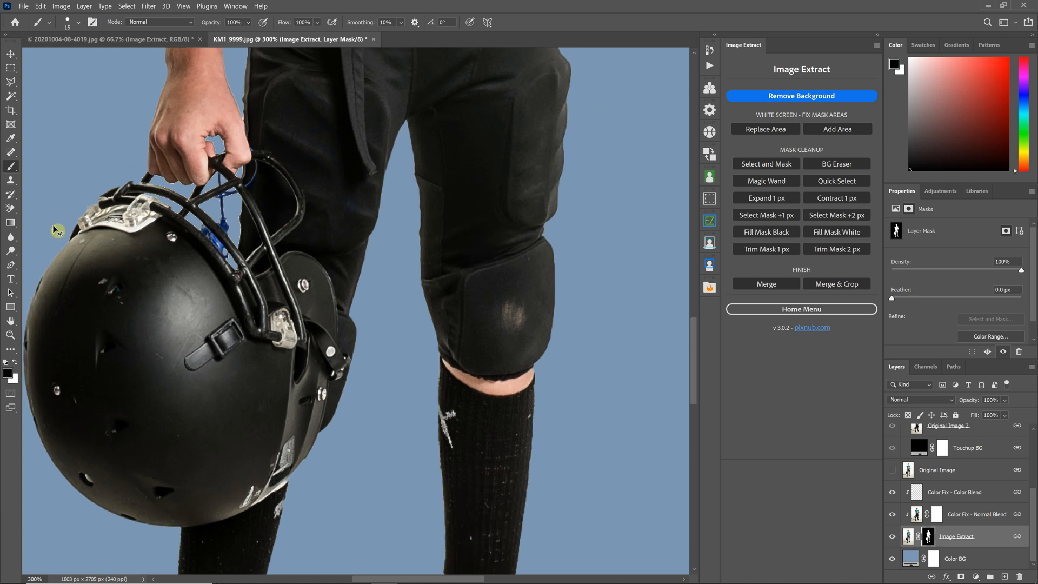
pyautogui.hotkey('ctrl', '+')
pyautogui.moveTo(449, 578); pyautogui.dragTo(413, 579)
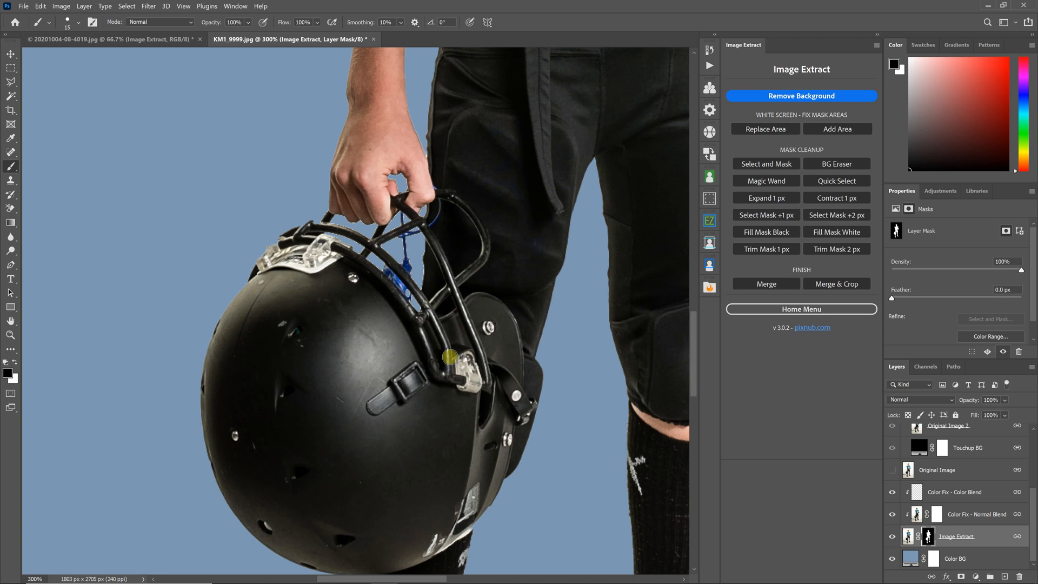
pyautogui.hotkey('ctrl', '+')
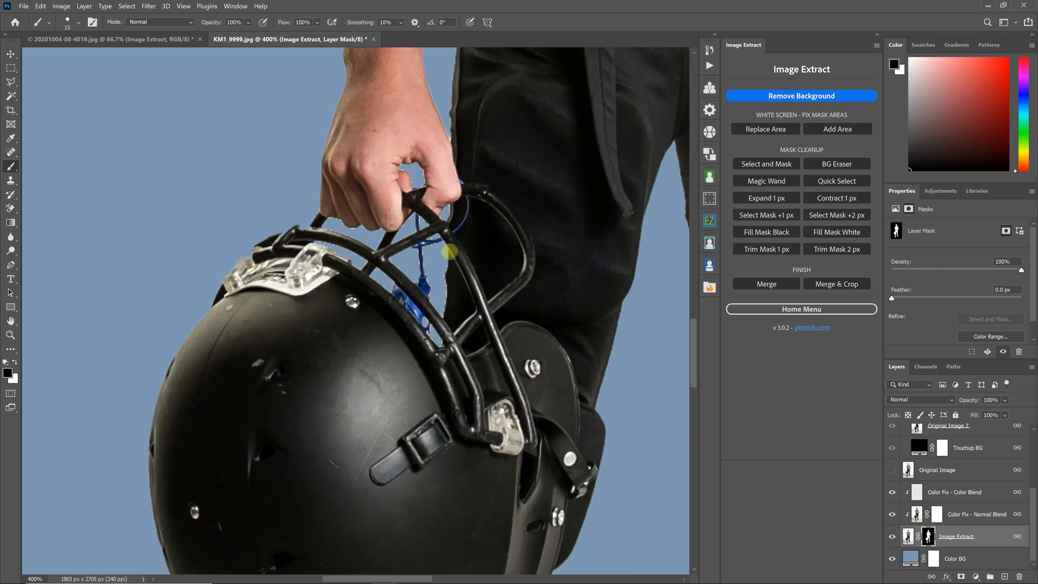
pyautogui.press(']')
pyautogui.press(']')
pyautogui.press(']')
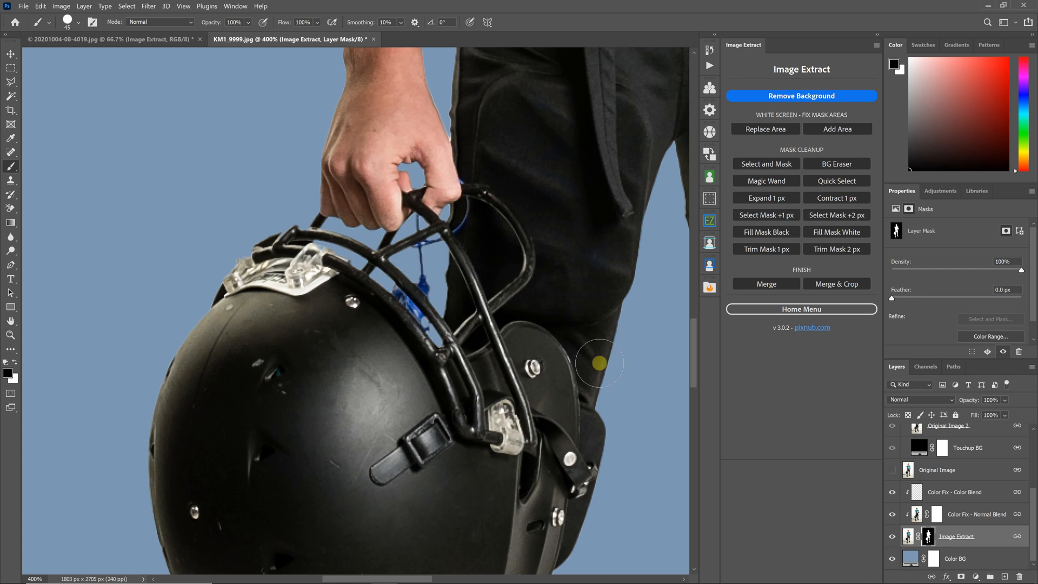
pyautogui.click(127, 6)
pyautogui.click(138, 27)
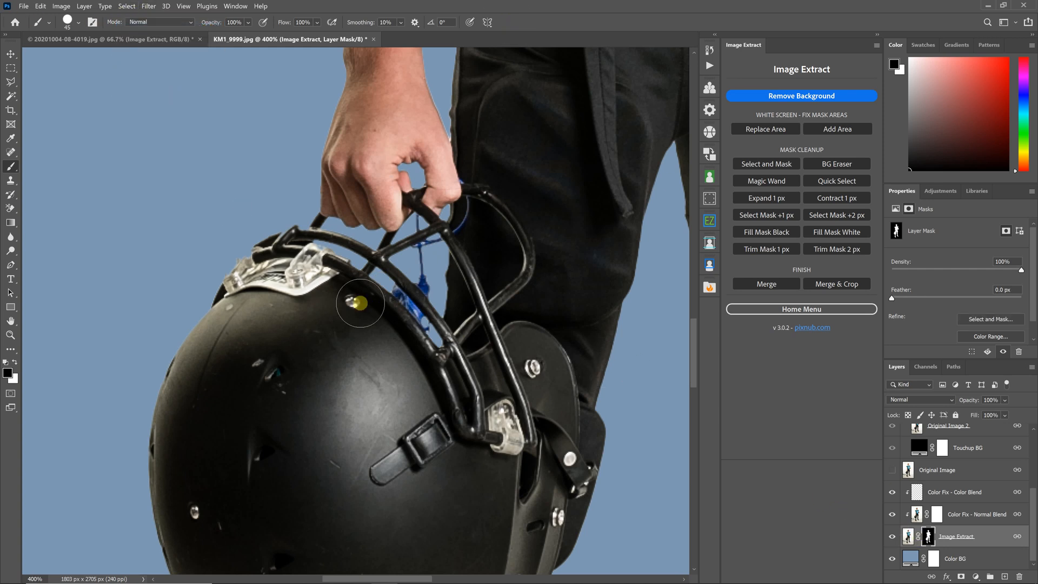
# Touch up the mask around the facemask bars at the top of the helmet with a small brush, alternating white and black.
pyautogui.click(14, 361)
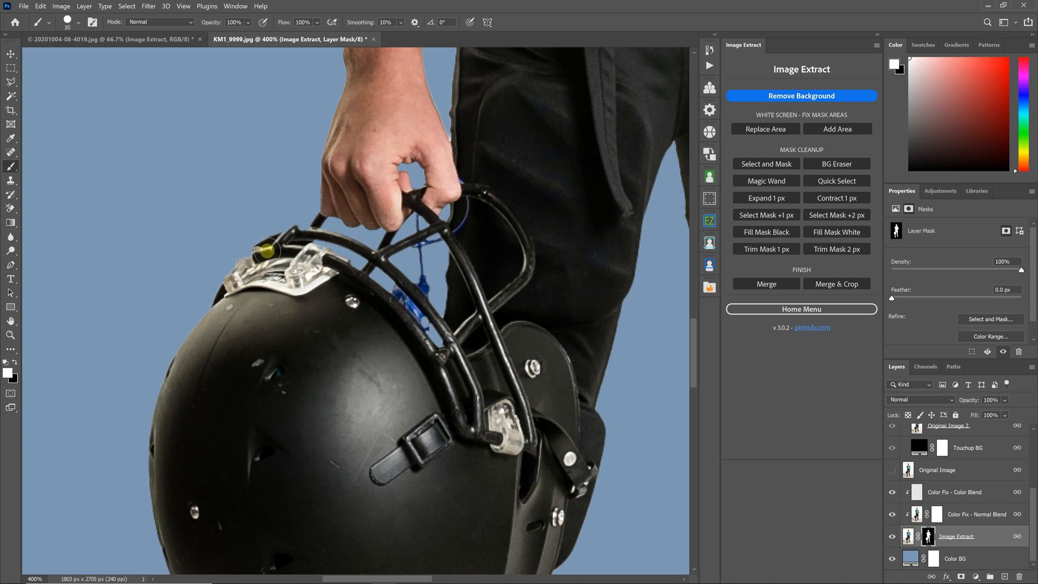
pyautogui.press('[')
pyautogui.press('[')
pyautogui.press('[')
pyautogui.press('[')
pyautogui.press('[')
pyautogui.press('[')
pyautogui.press('[')
pyautogui.press('[')
pyautogui.press('[')
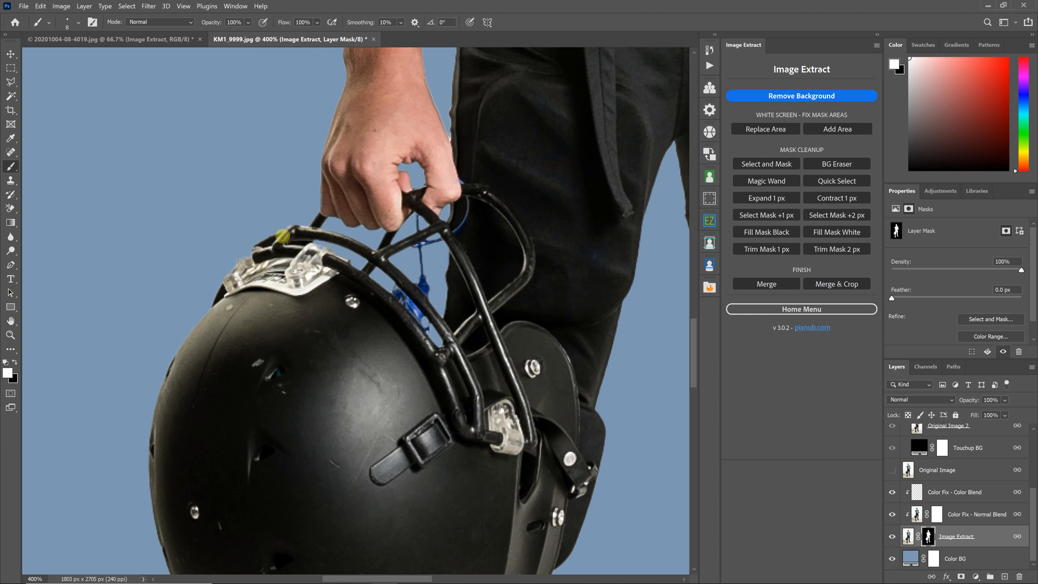
pyautogui.click(17, 362)
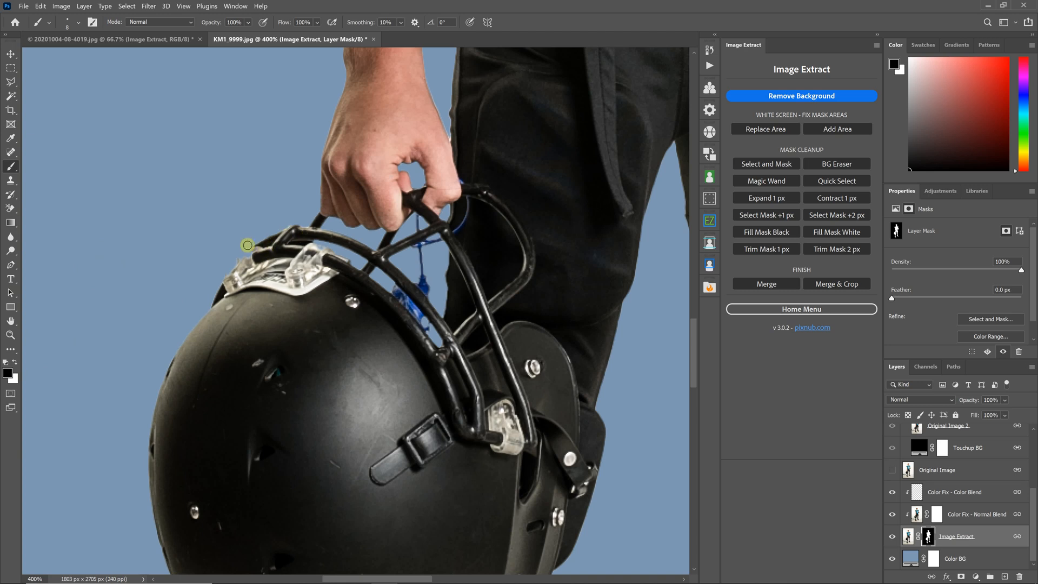
pyautogui.click(15, 362)
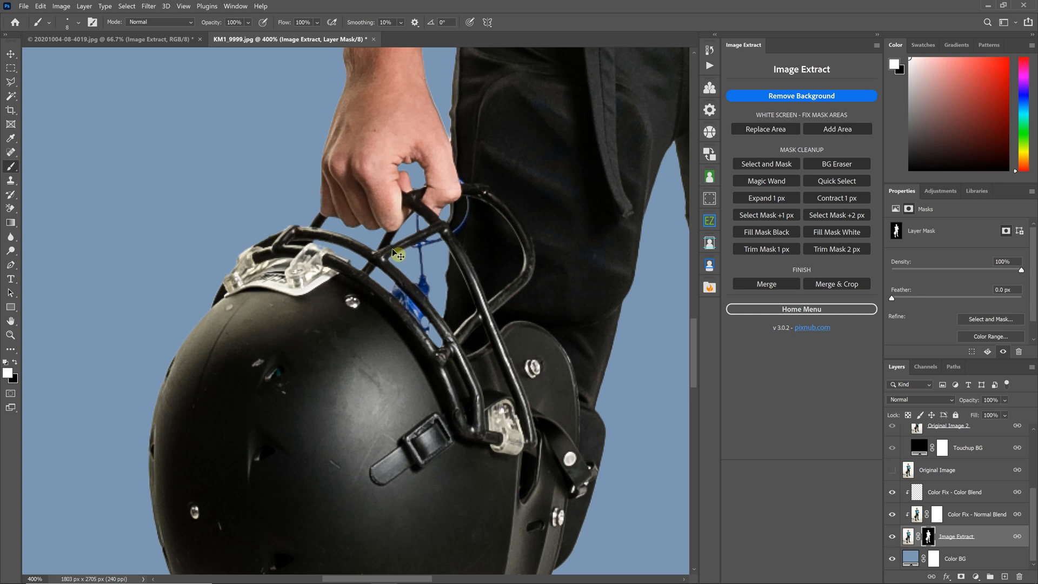
# Check the whole cleaned-up cutout at full view and the helmet and legs up close.
pyautogui.hotkey('ctrl', '-')
pyautogui.hotkey('ctrl', '-')
pyautogui.hotkey('ctrl', '-')
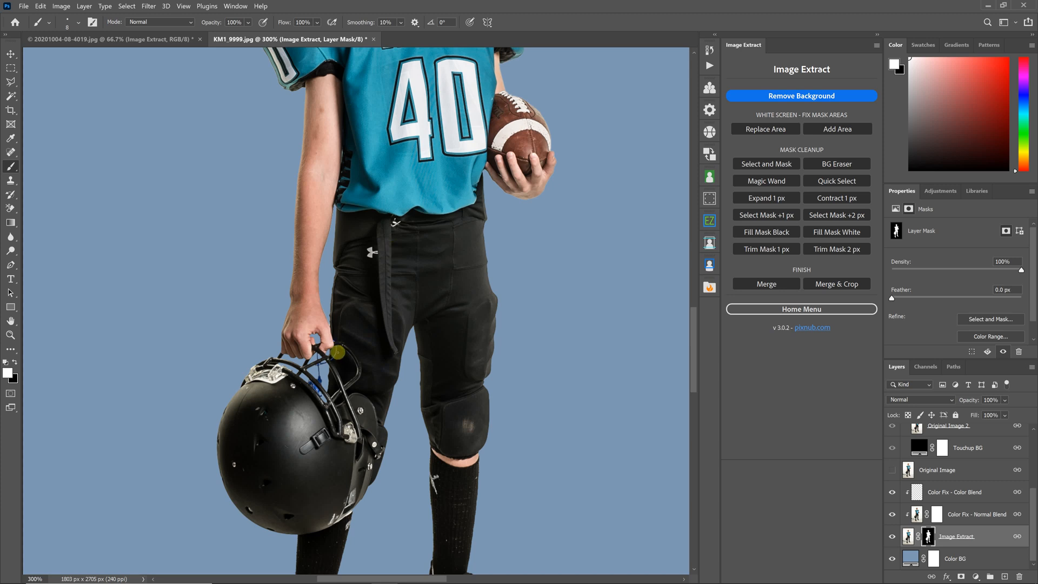
pyautogui.hotkey('ctrl', '0')
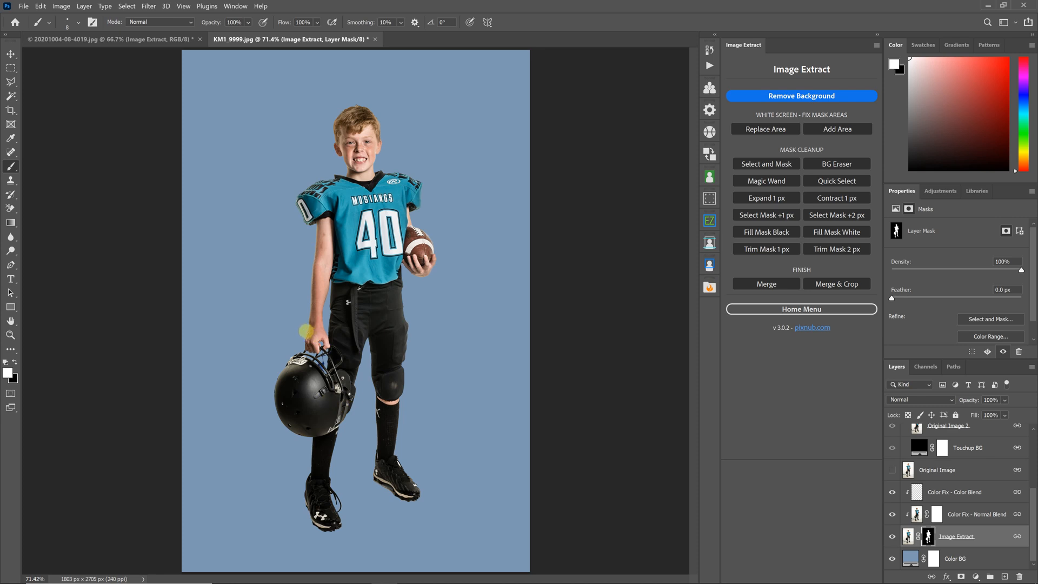
pyautogui.hotkey('ctrl', '+')
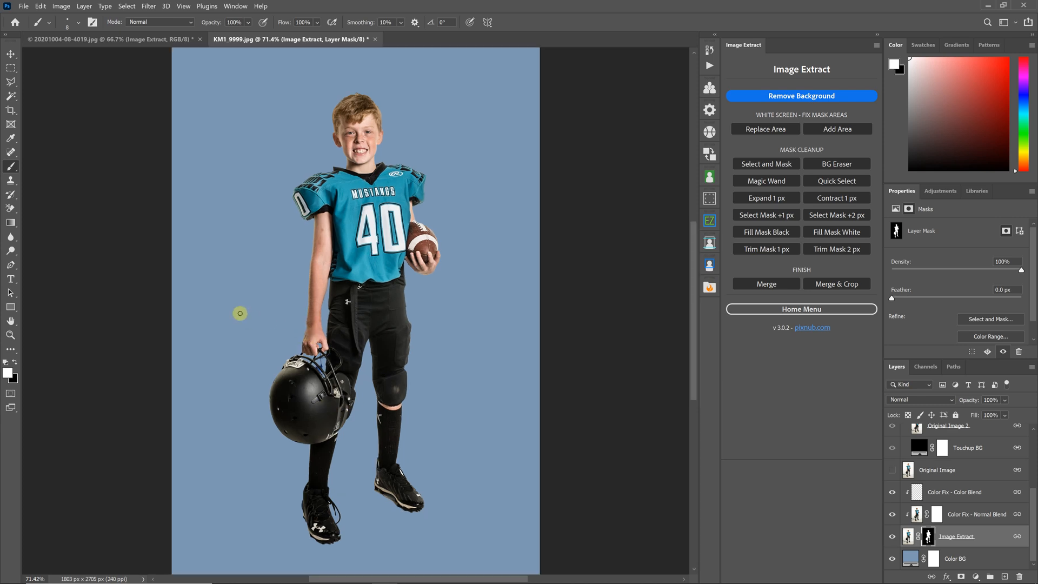
pyautogui.hotkey('ctrl', '+')
pyautogui.hotkey('ctrl', '+')
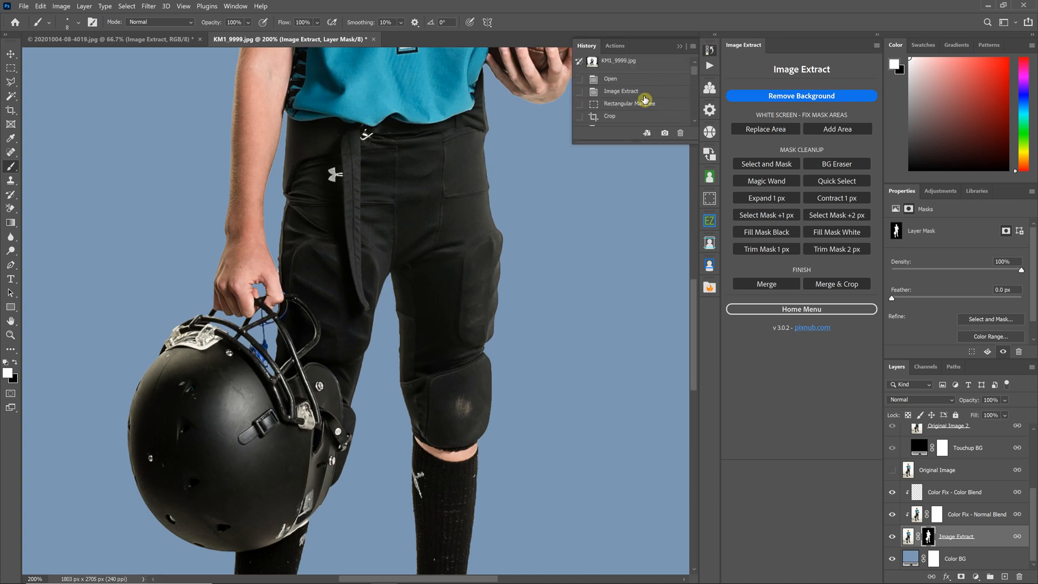
# Compare the initial Image Extract history state around the helmet with the latest Brush Tool state.
pyautogui.click(644, 95)
pyautogui.scroll(-5, 498, 214)
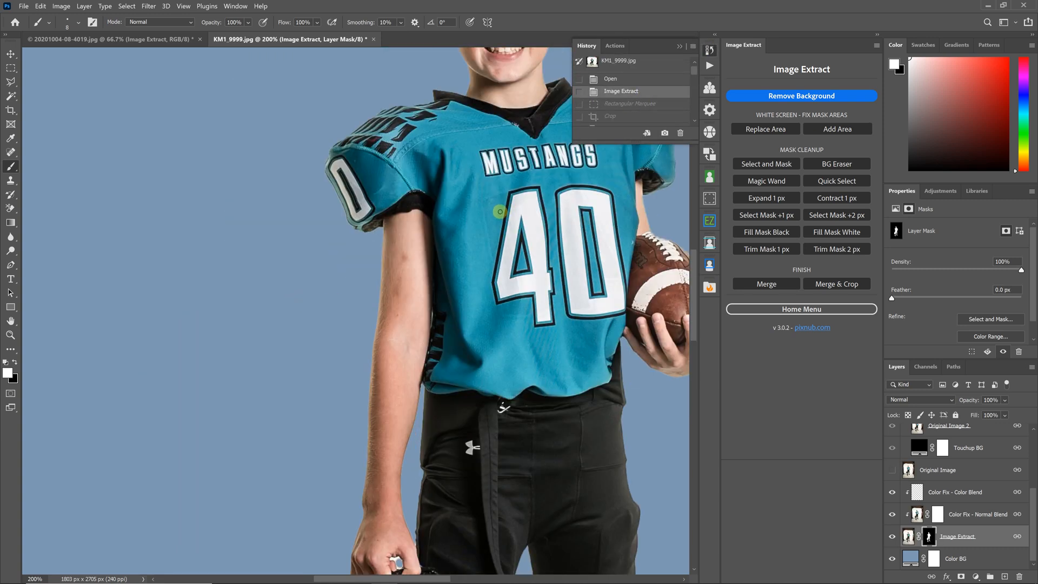
pyautogui.scroll(-3, 320, 214)
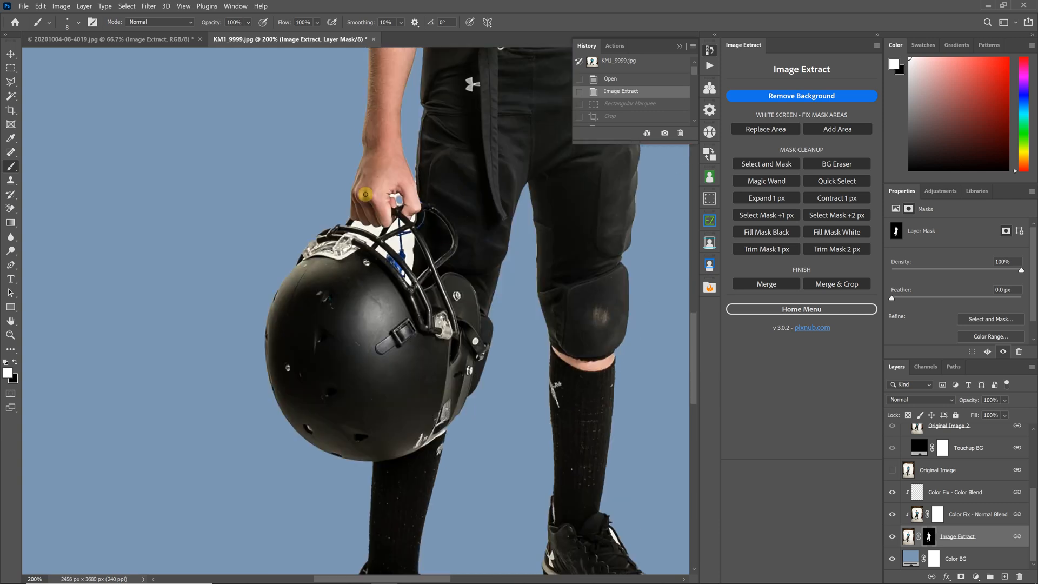
pyautogui.scroll(-1, 459, 155)
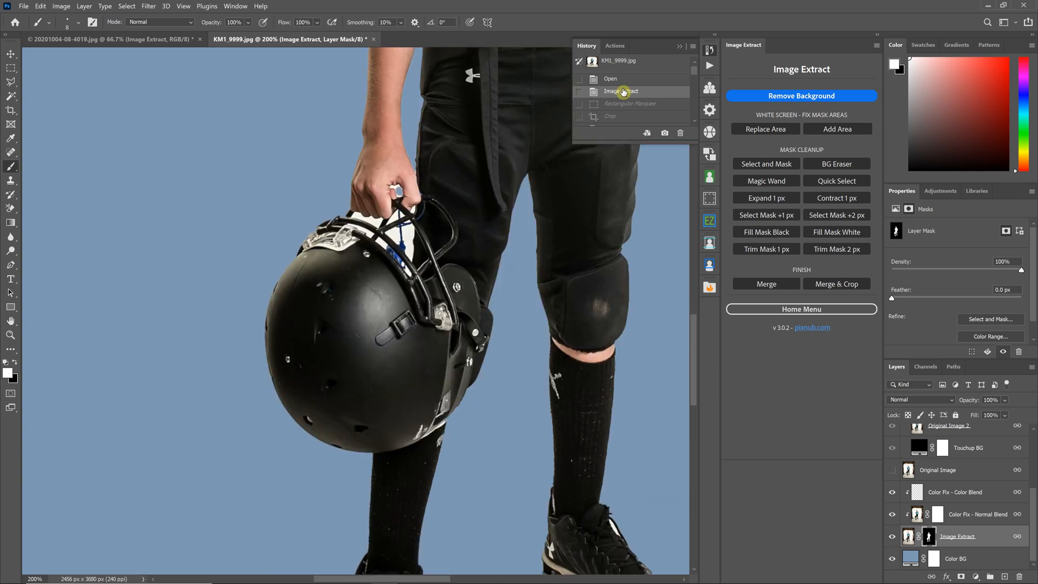
pyautogui.scroll(-3, 622, 93)
pyautogui.scroll(-3, 622, 94)
pyautogui.click(627, 119)
# Examine the repaired gaps between the hand, facemask and leg up close, and the full cutout.
pyautogui.scroll(-1, 243, 210)
pyautogui.scroll(3, 254, 189)
pyautogui.scroll(1, 180, 60)
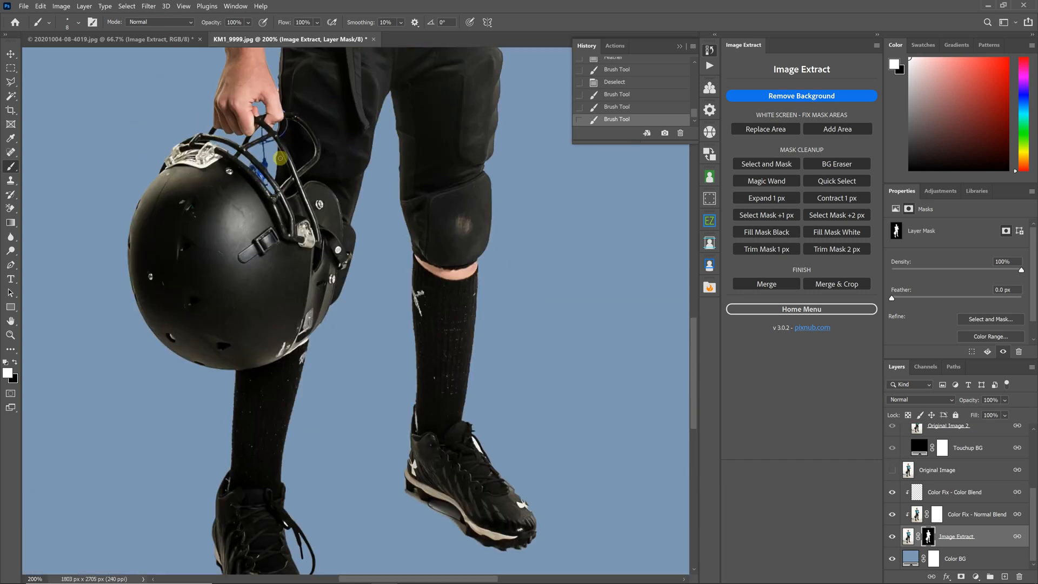
pyautogui.scroll(1, 282, 163)
pyautogui.scroll(1, 282, 172)
pyautogui.scroll(1, 260, 183)
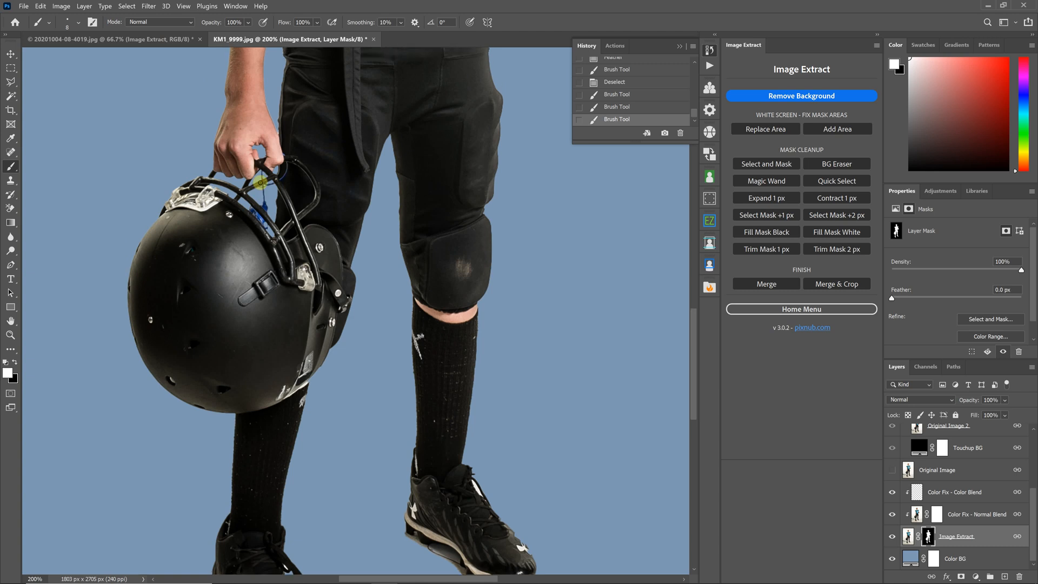
pyautogui.scroll(1, 278, 180)
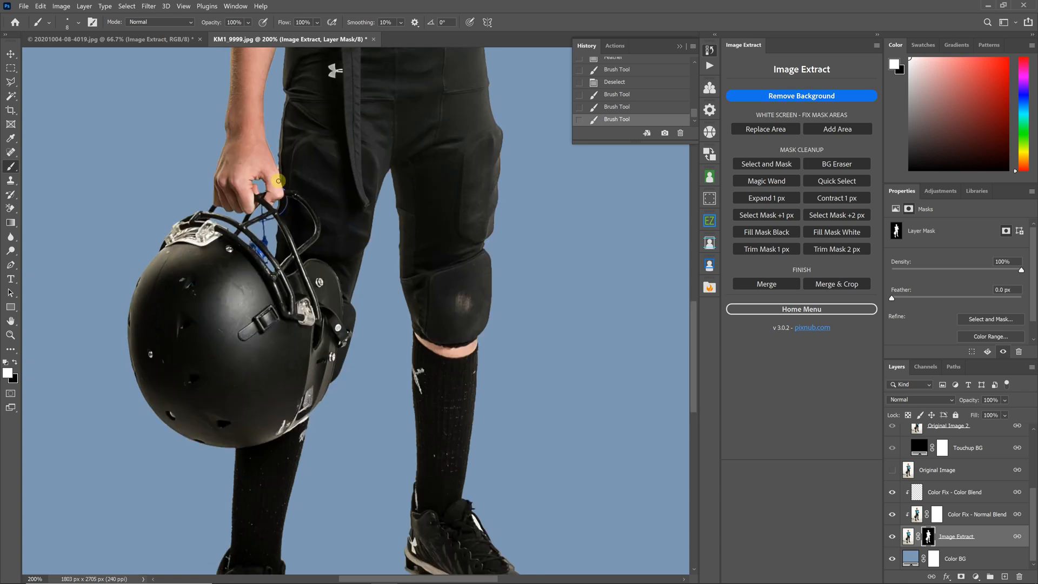
pyautogui.hotkey('ctrl', '+')
pyautogui.scroll(1, 270, 182)
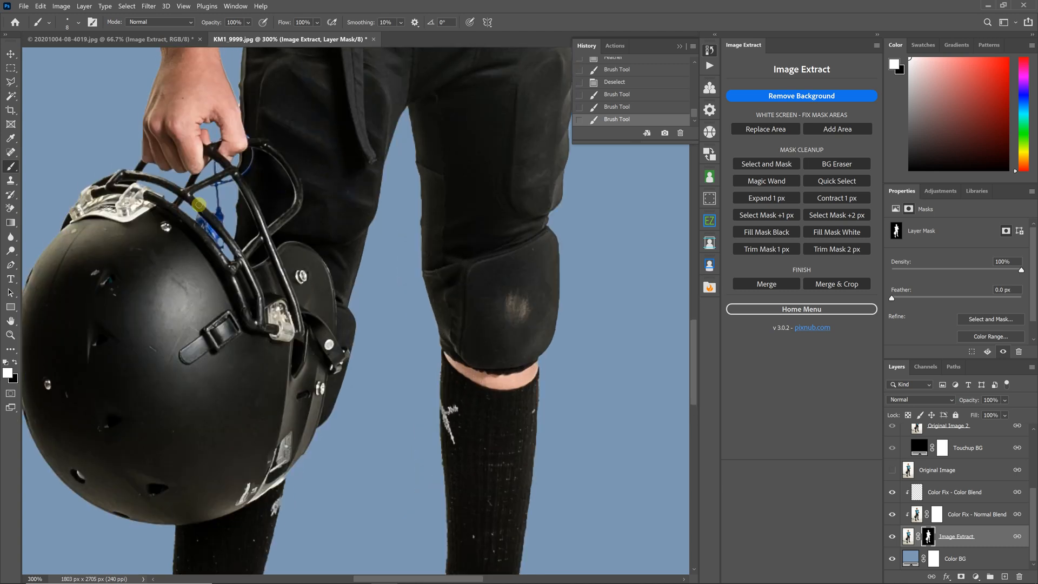
pyautogui.scroll(1, 208, 205)
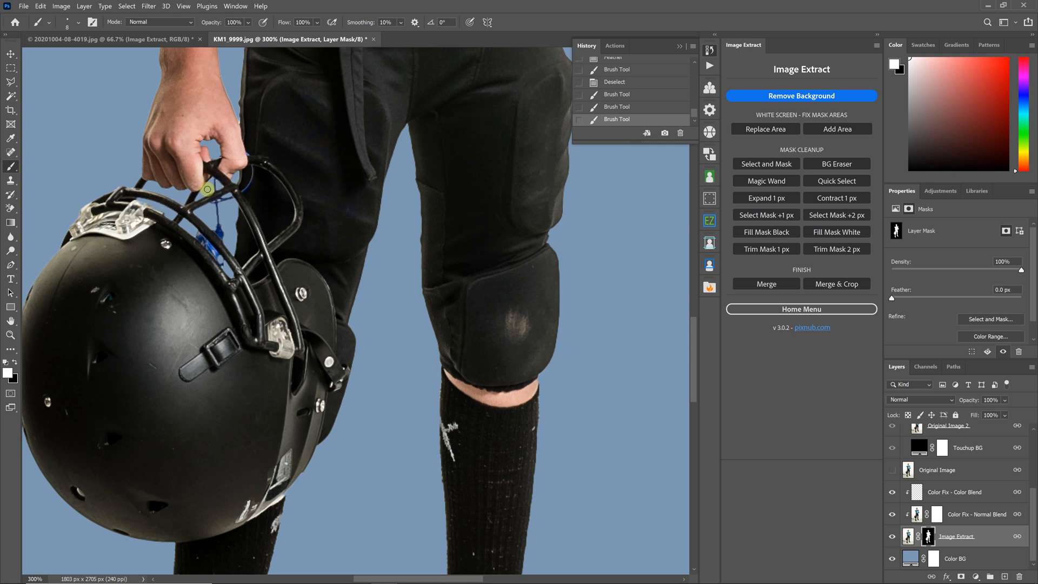
pyautogui.scroll(-3, 208, 191)
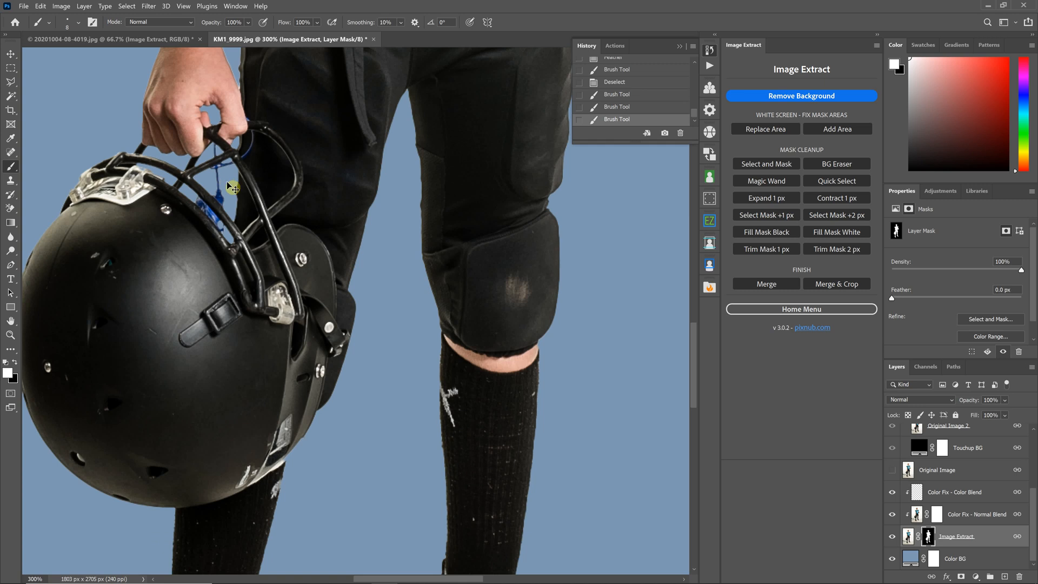
pyautogui.scroll(-2, 227, 182)
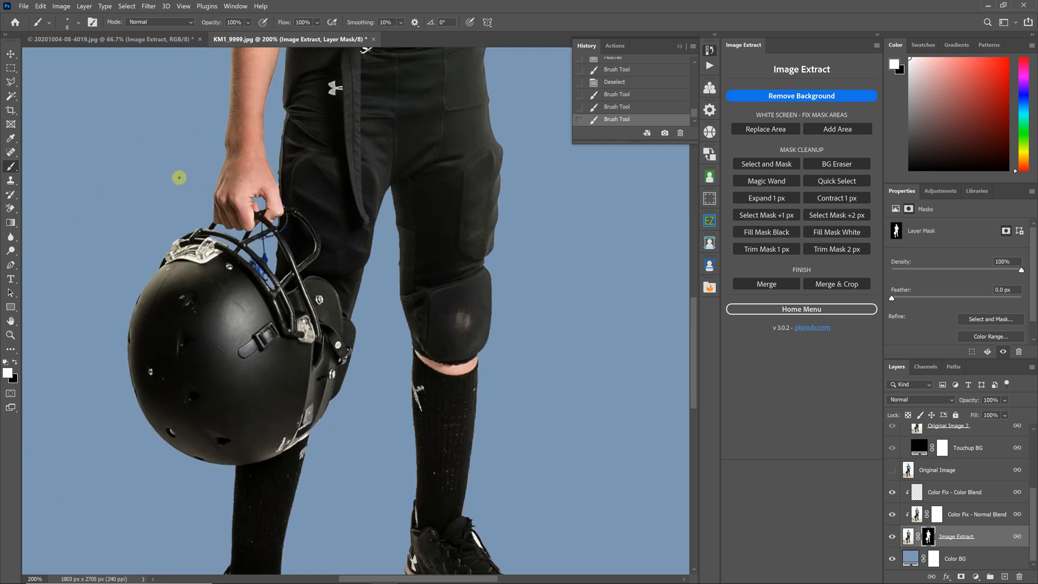
pyautogui.hotkey('ctrl', '0')
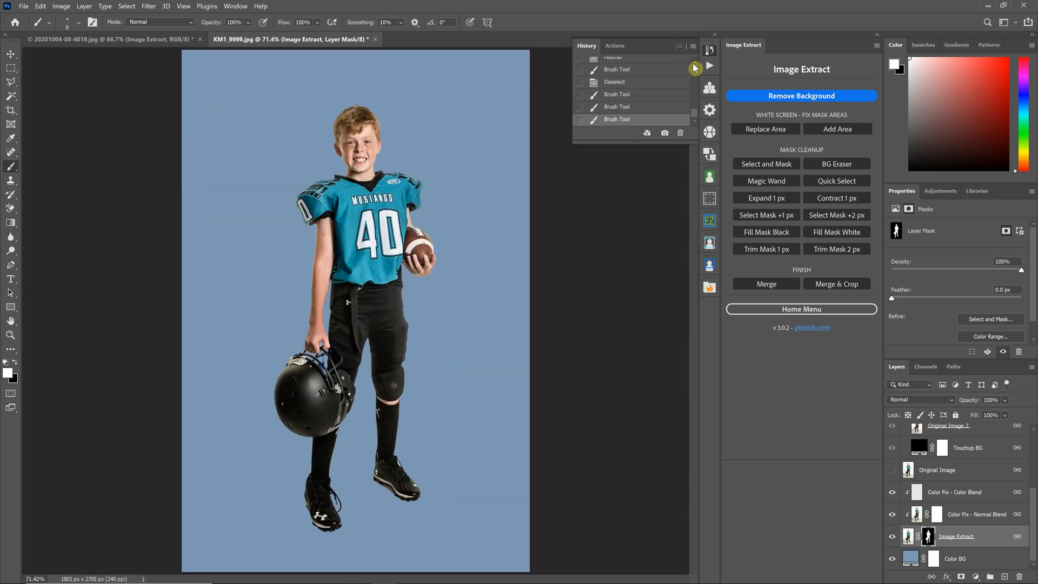
# Paint magenta over the gaps between the hand and helmet on the Define Touchup Area layer with a 50 px brush.
pyautogui.scroll(4, 951, 449)
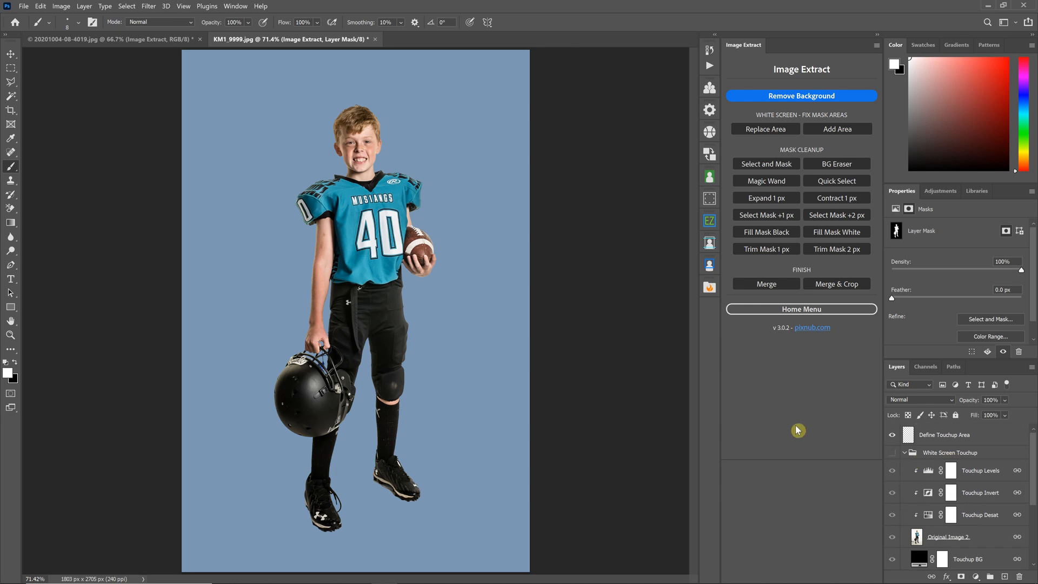
pyautogui.scroll(-5, 939, 520)
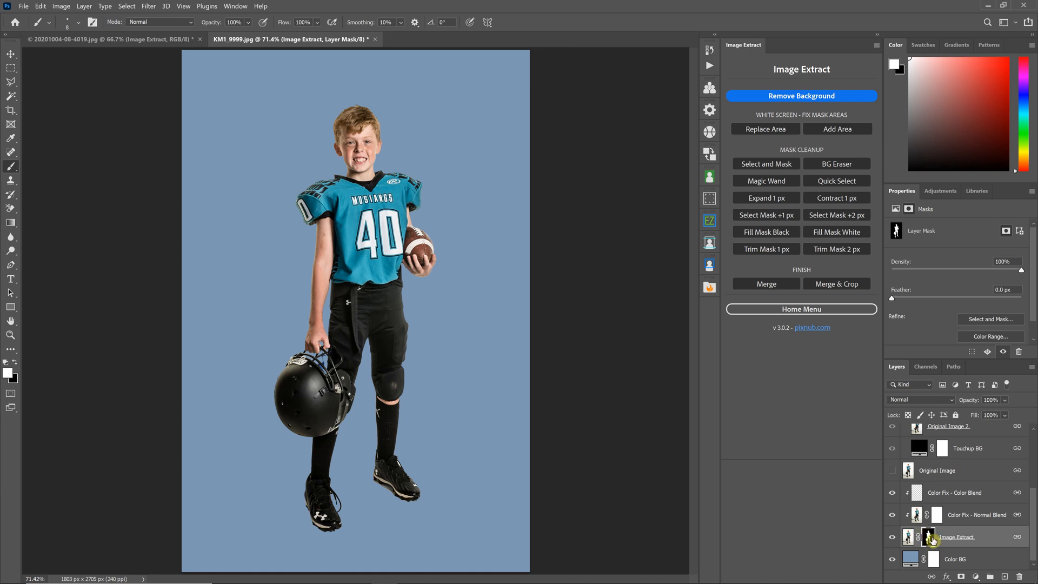
pyautogui.scroll(5, 936, 499)
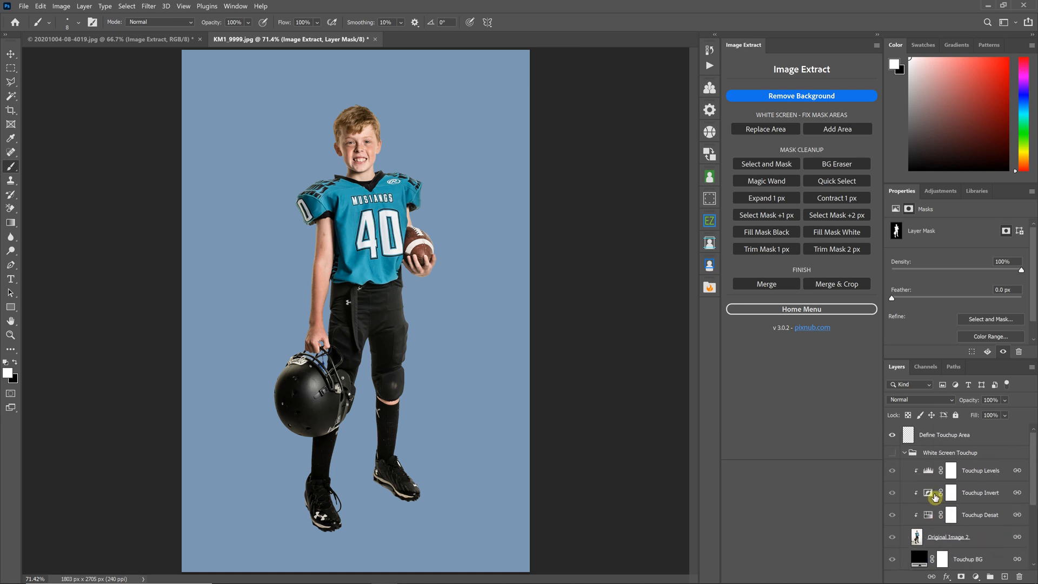
pyautogui.click(928, 435)
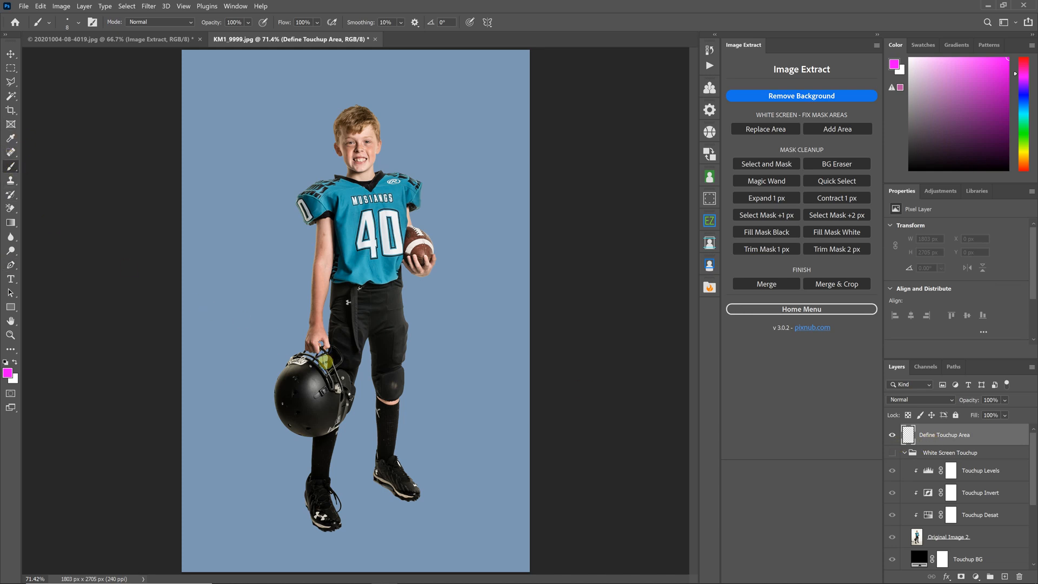
pyautogui.press(']')
pyautogui.moveTo(309, 350)
pyautogui.mouseDown()
pyautogui.moveTo(326, 368)
pyautogui.moveTo(325, 346)
pyautogui.mouseUp()
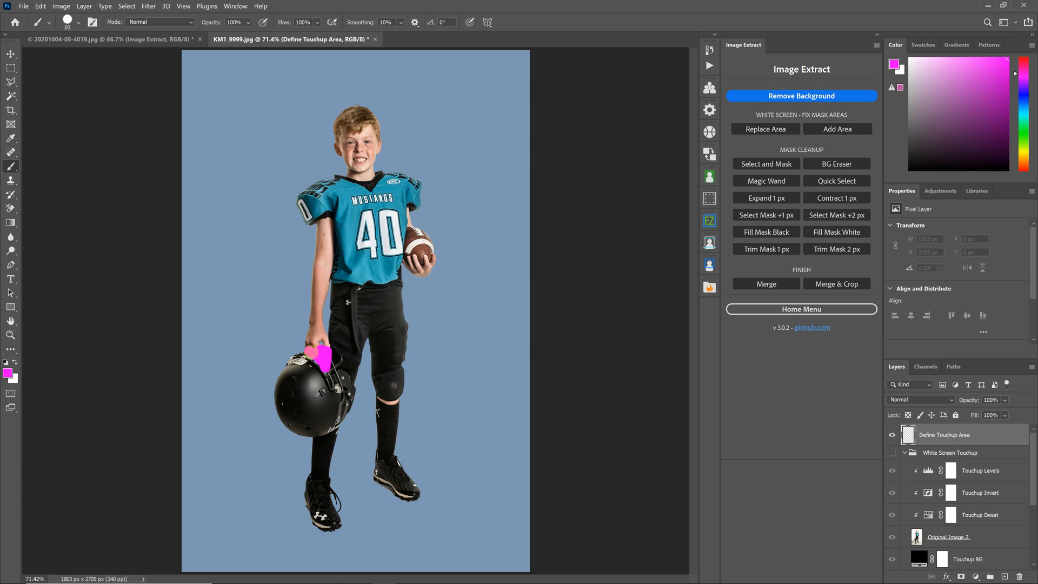
pyautogui.moveTo(322, 362); pyautogui.dragTo(326, 356)
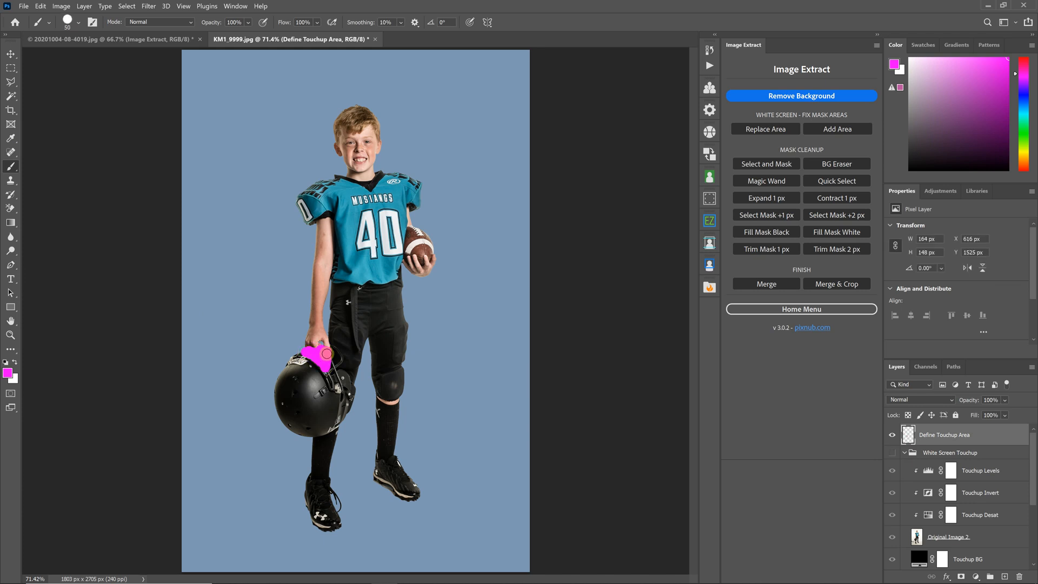
# Show the White Screen Touchup group and hide the Define Touchup Area layer to reveal the black-and-white touchup around the helmet.
pyautogui.hotkey('ctrl', '+')
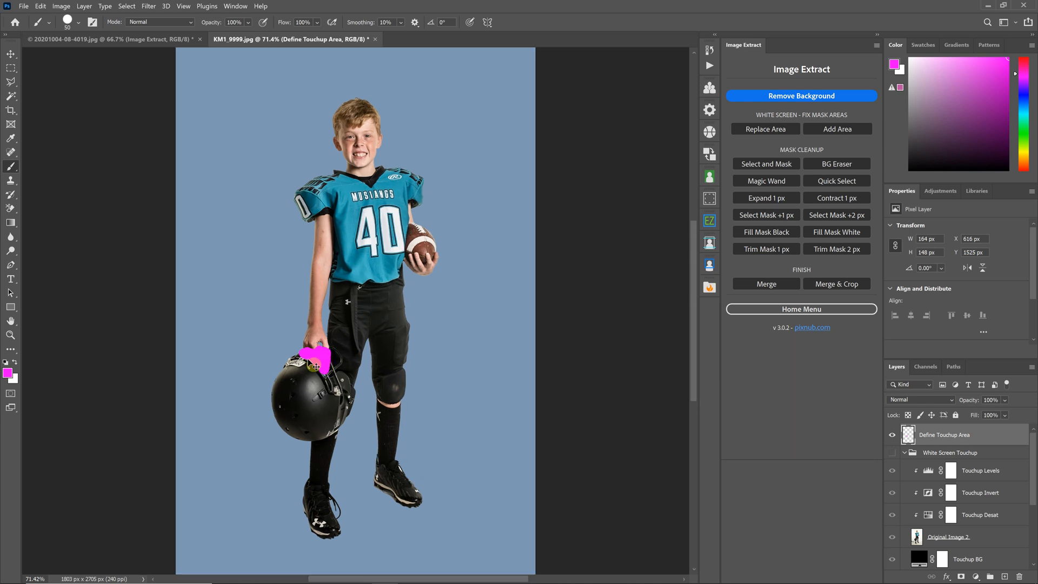
pyautogui.hotkey('ctrl', '+')
pyautogui.hotkey('ctrl', '+')
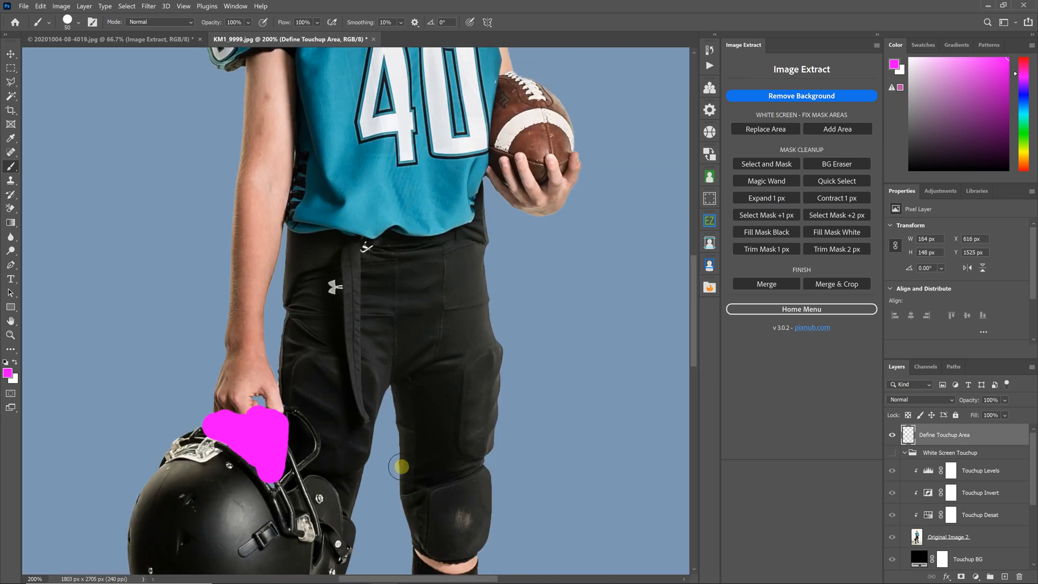
pyautogui.click(892, 457)
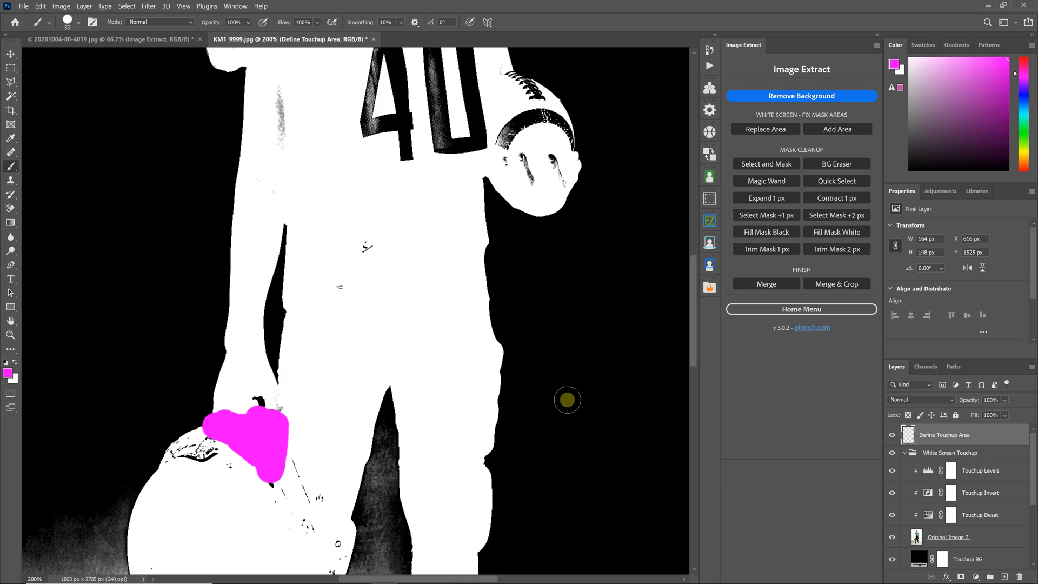
pyautogui.scroll(-5, 567, 410)
pyautogui.click(894, 437)
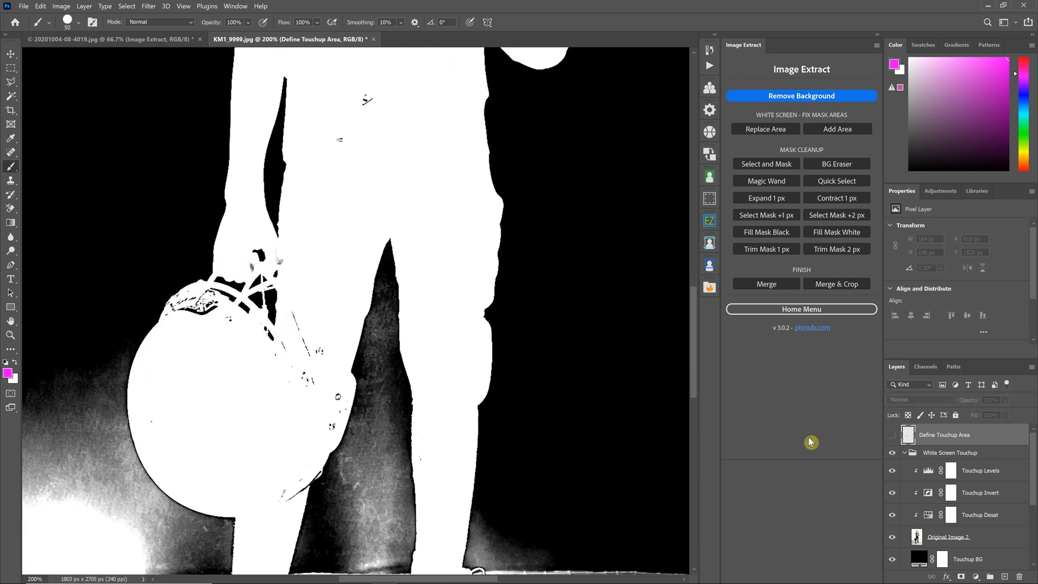
# Examine the black-and-white touchup image around the helmet, legs and feet.
pyautogui.scroll(-2, 358, 352)
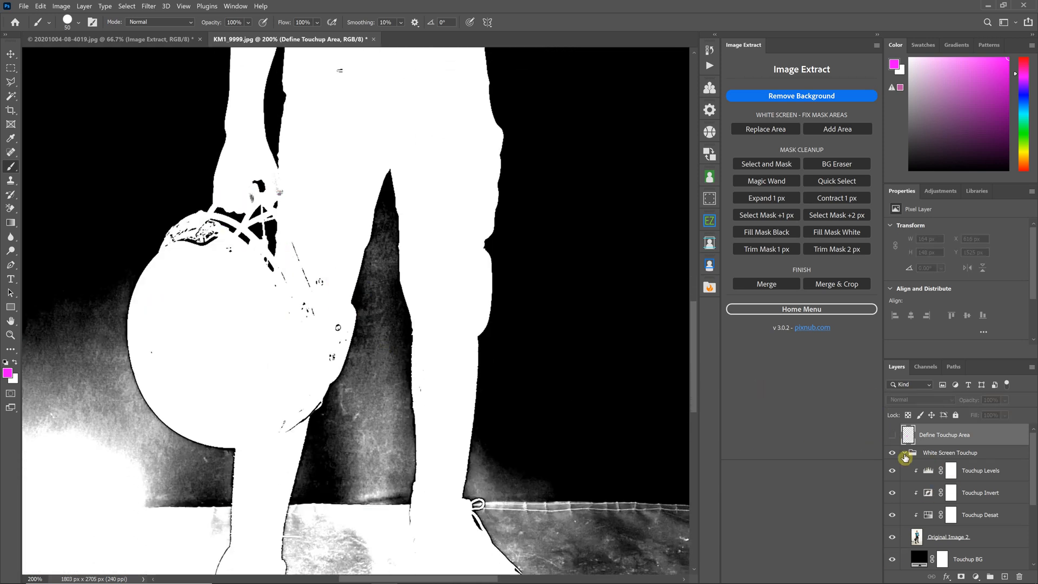
pyautogui.scroll(-3, 394, 382)
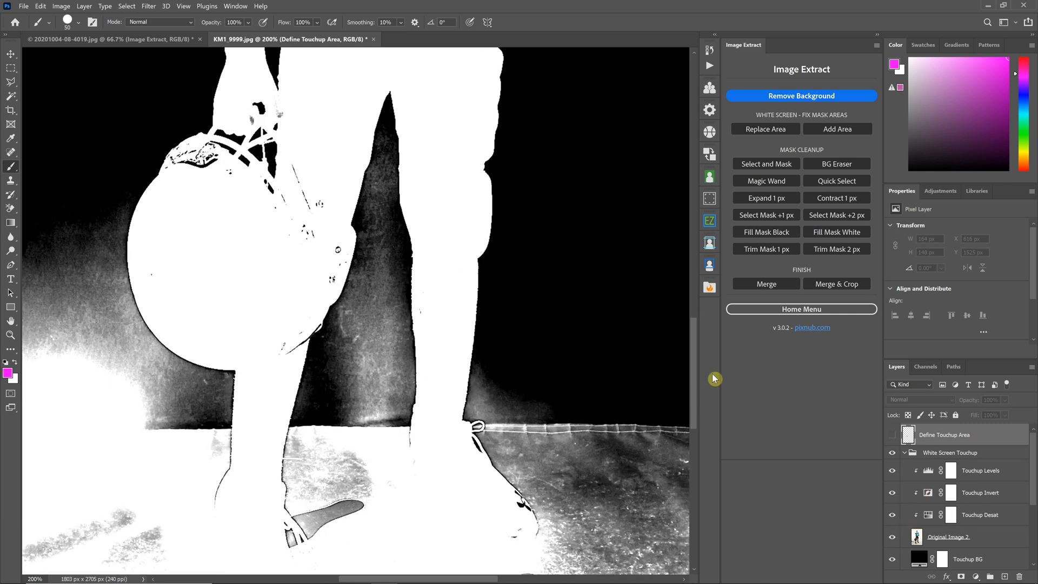
pyautogui.moveTo(695, 363); pyautogui.dragTo(700, 335)
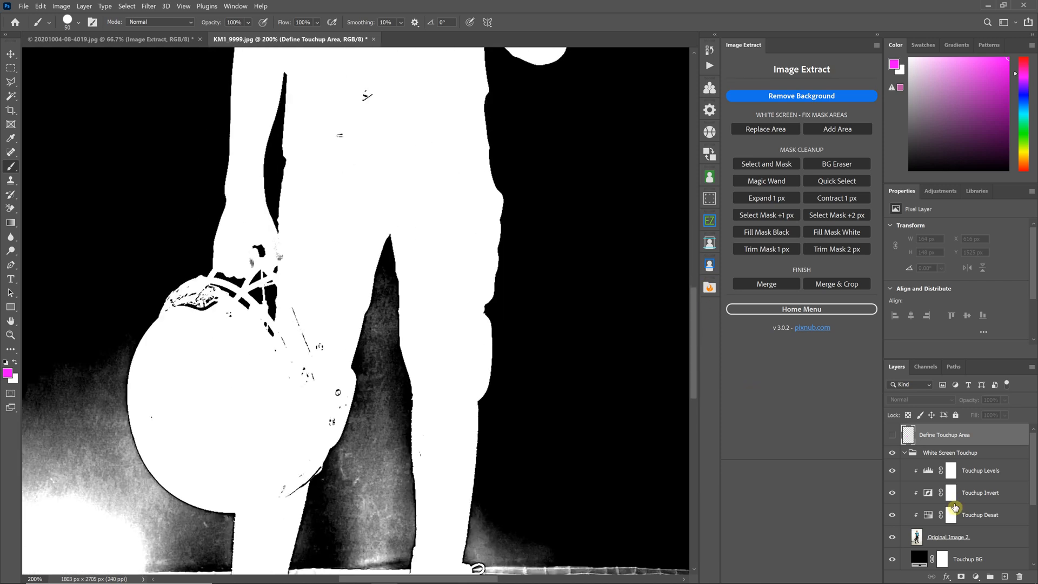
# Inspect the Touchup Levels adjustment settings and compare the touchup image with the Image Extract layer mask shown on its own.
pyautogui.click(995, 479)
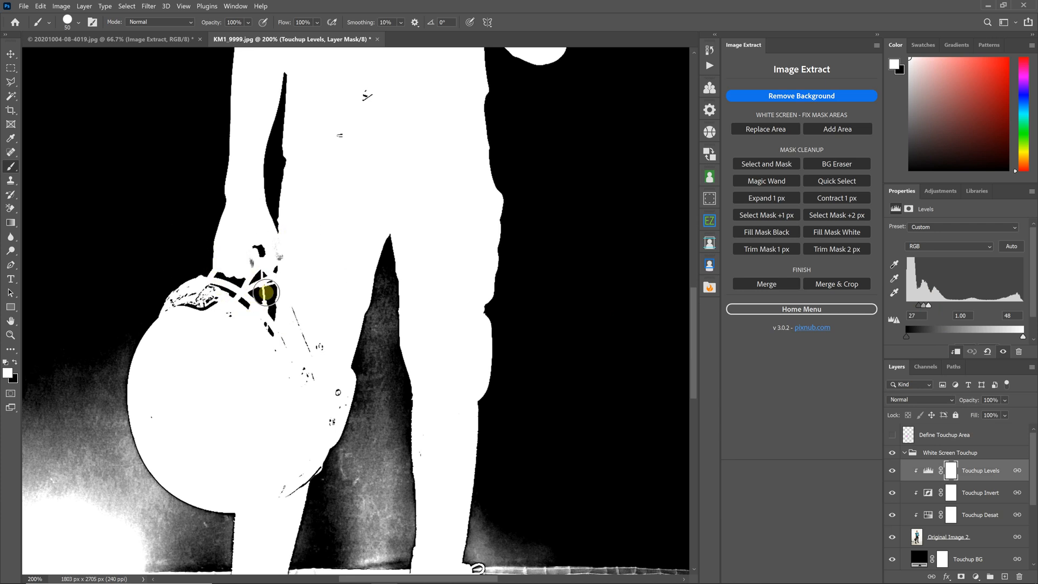
pyautogui.scroll(-4, 962, 508)
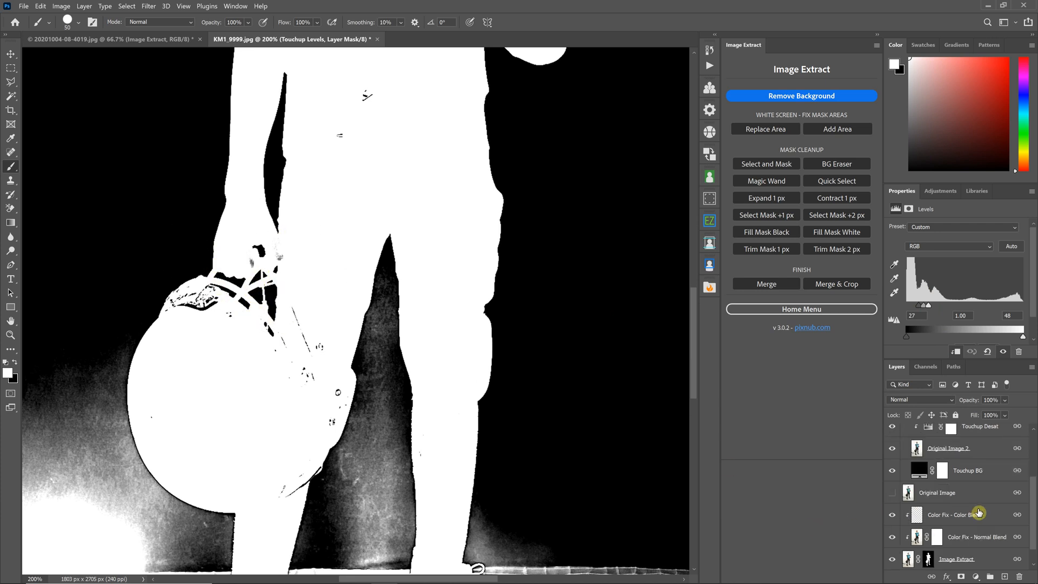
pyautogui.click(924, 537)
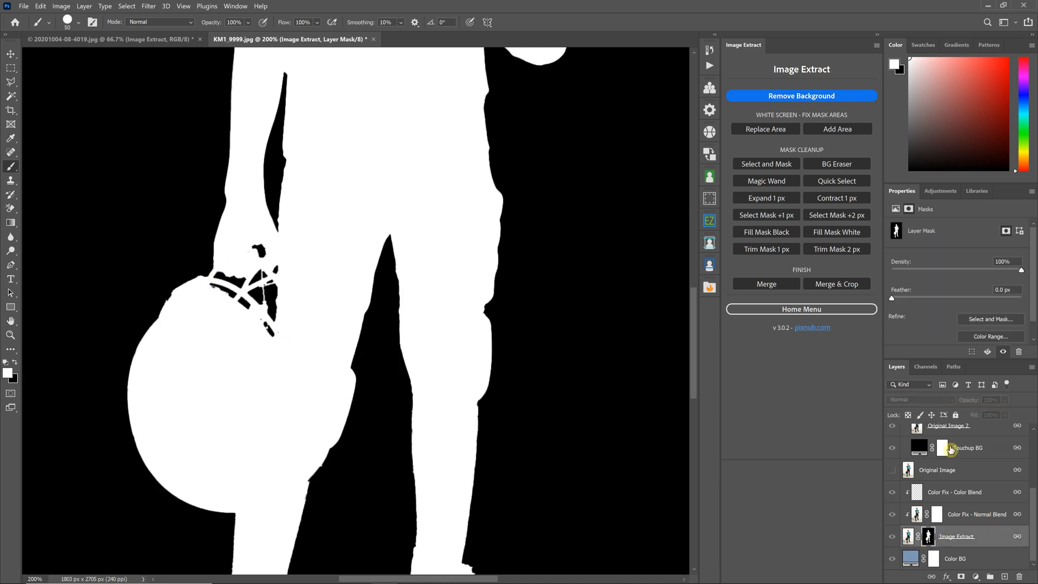
# Select the White Screen Touchup group, hide it and check the full color cutout at fit-to-screen view.
pyautogui.scroll(4, 955, 470)
pyautogui.scroll(1, 960, 456)
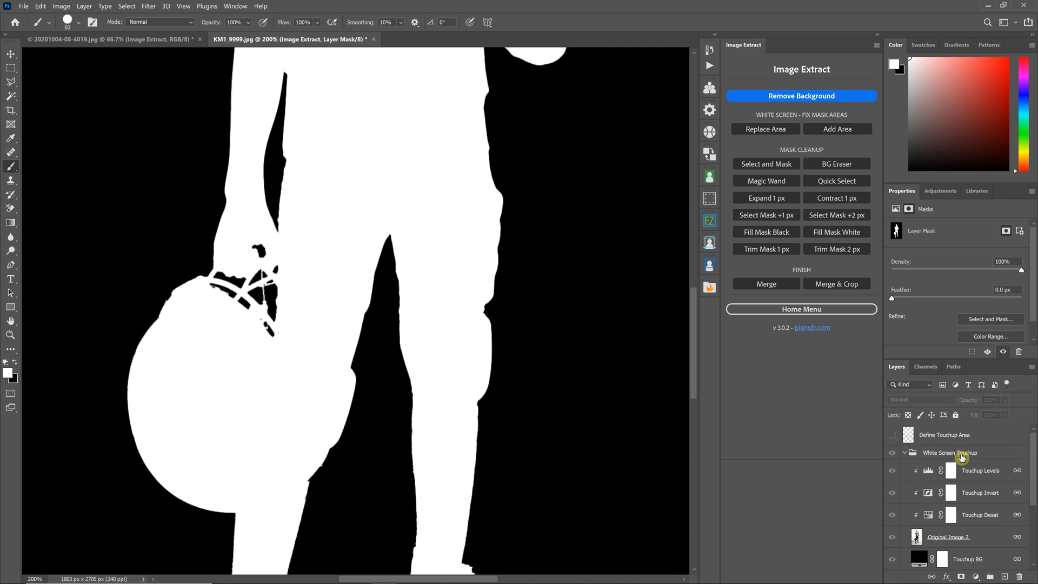
pyautogui.click(956, 458)
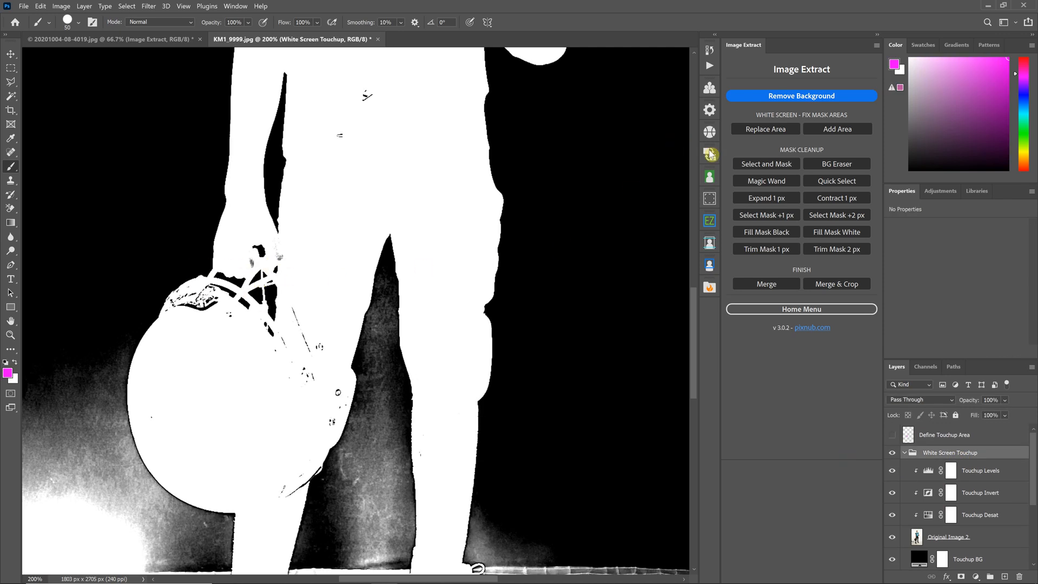
pyautogui.click(891, 454)
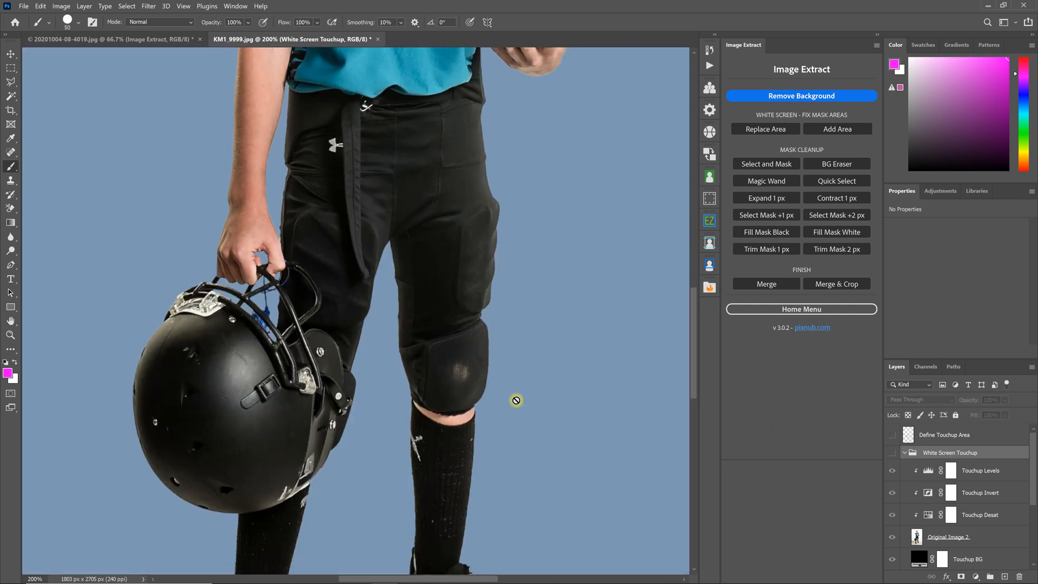
pyautogui.hotkey('ctrl', '0')
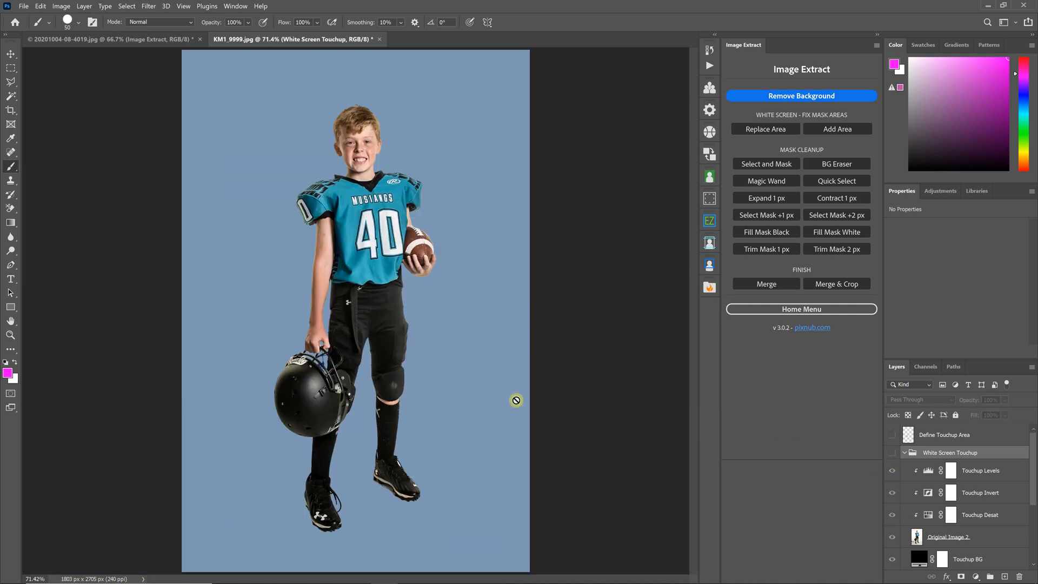